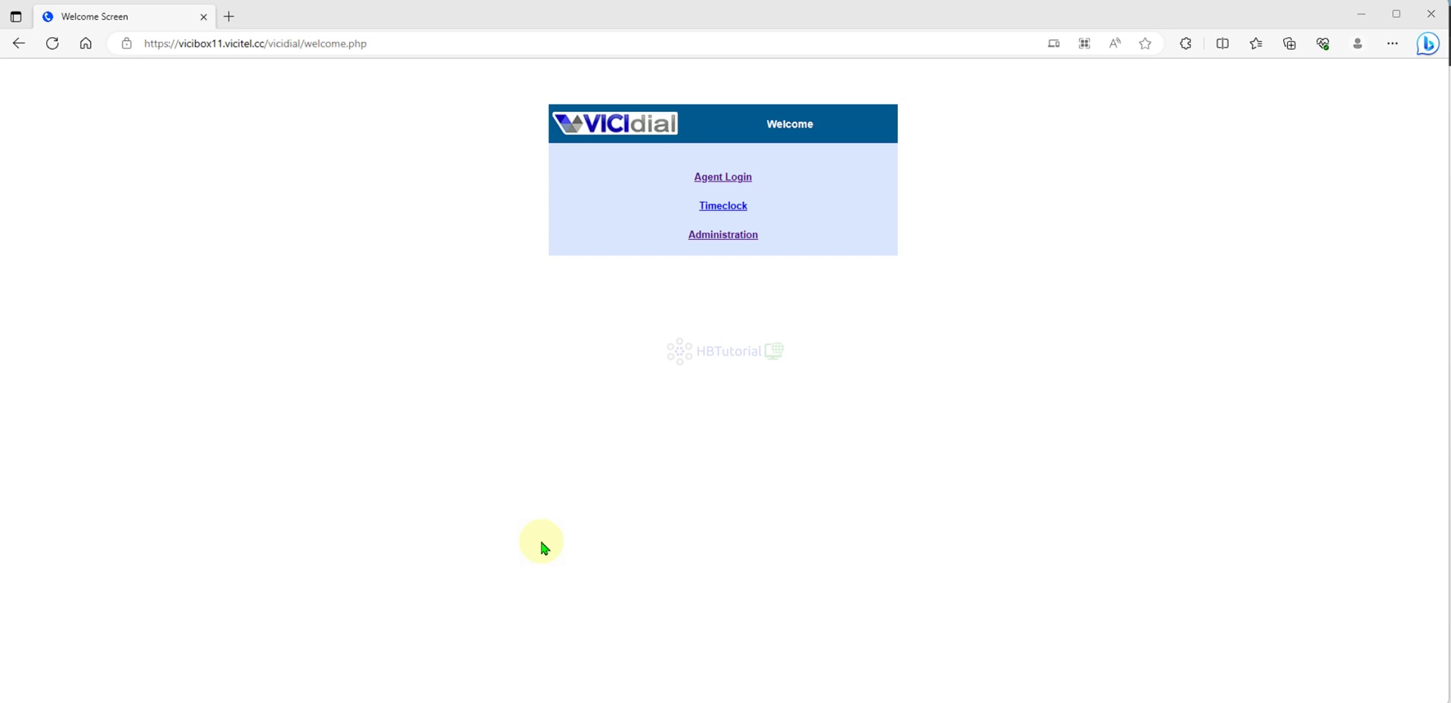
Sign in to VICIdial administration and open the TestCamp campaign's HotKeys page
{"action": "left_click", "coordinate": [701, 289]}
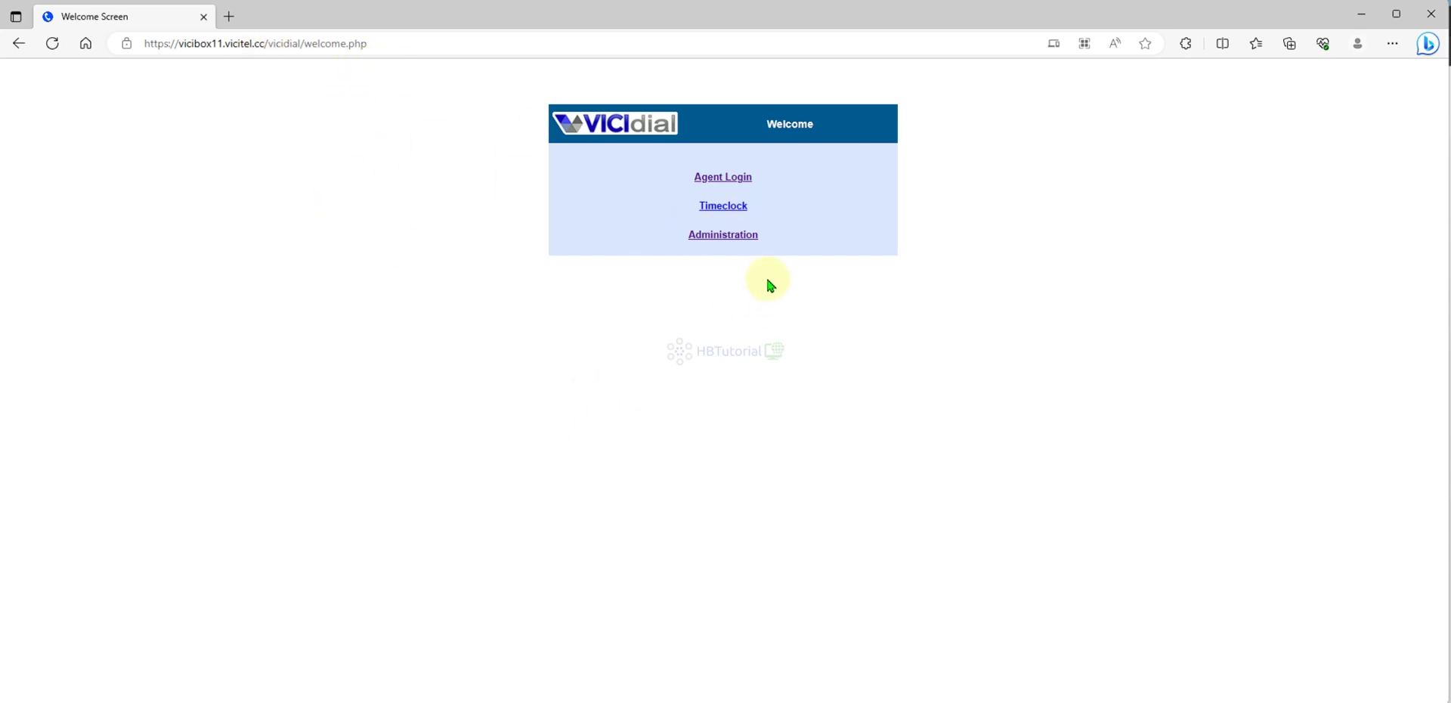
{"action": "left_click", "coordinate": [731, 246]}
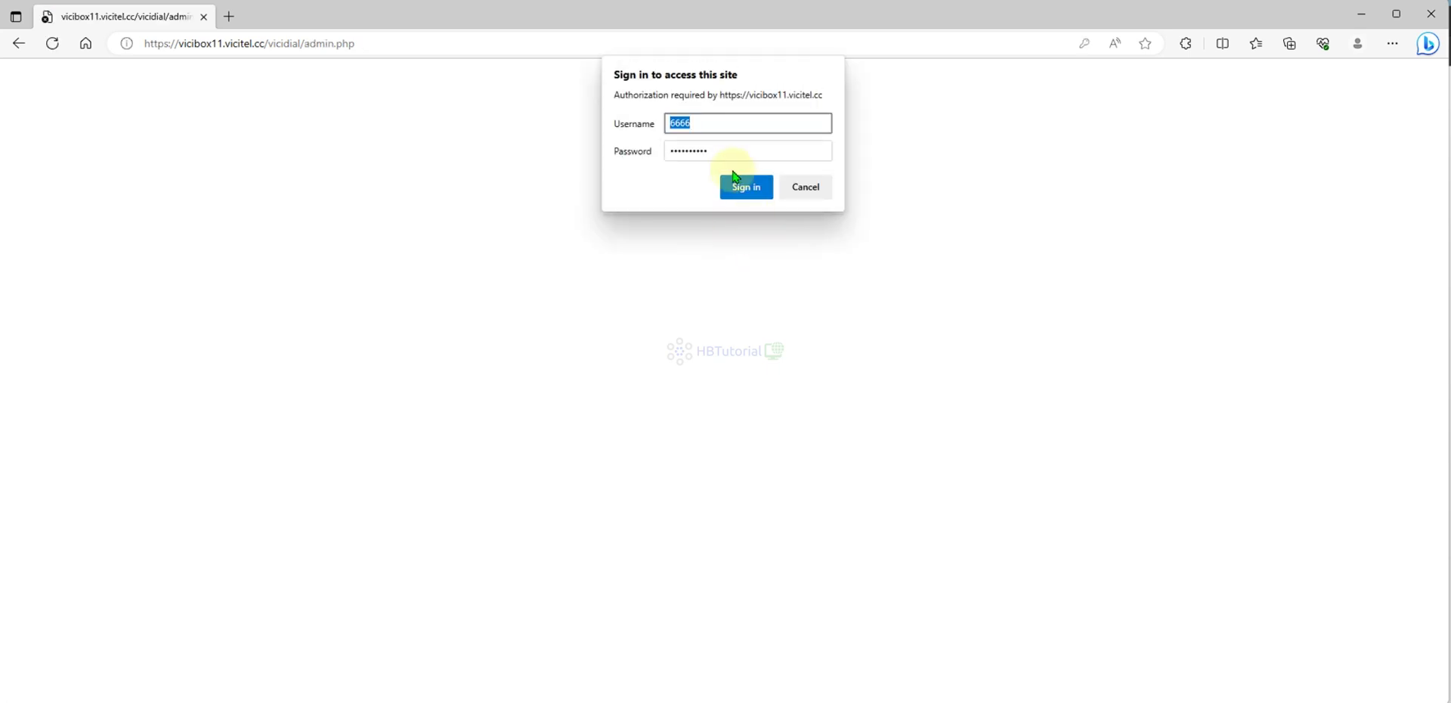
{"action": "left_click", "coordinate": [743, 185]}
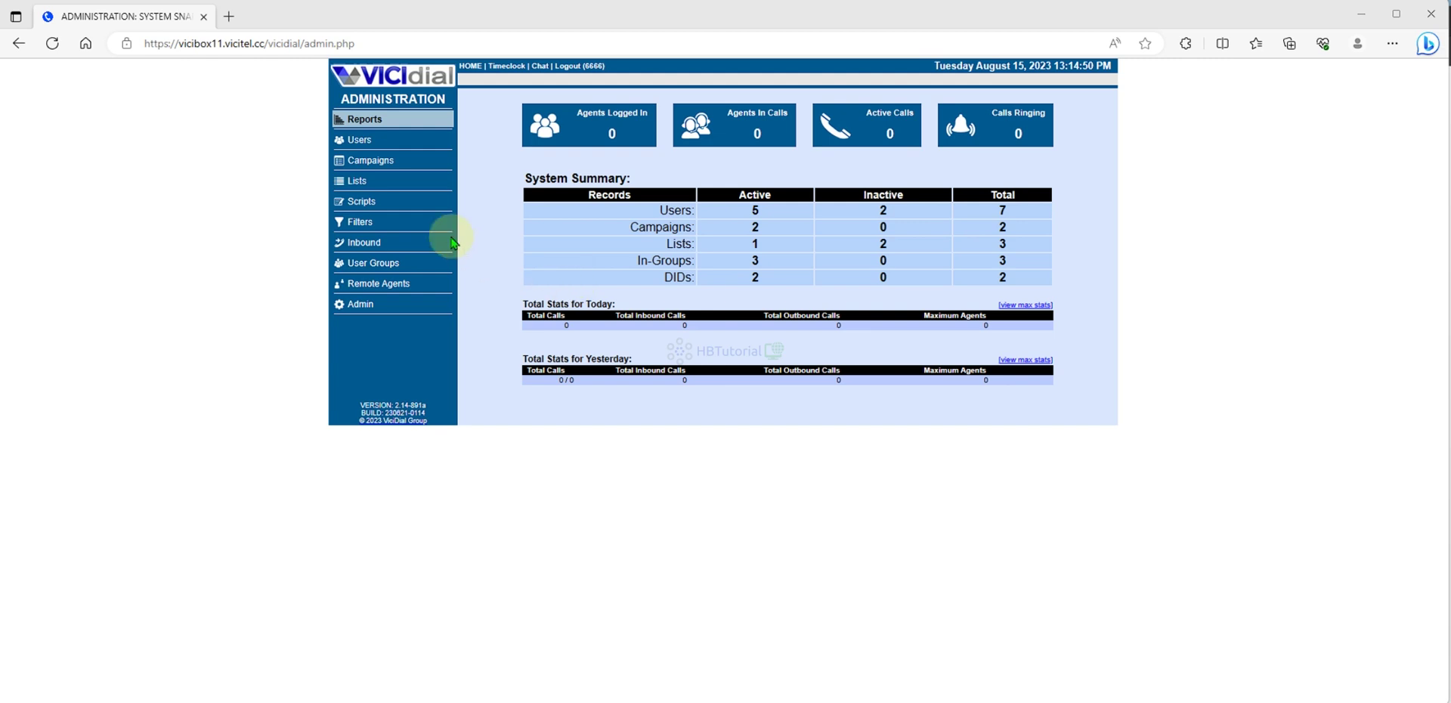
{"action": "left_click", "coordinate": [376, 164]}
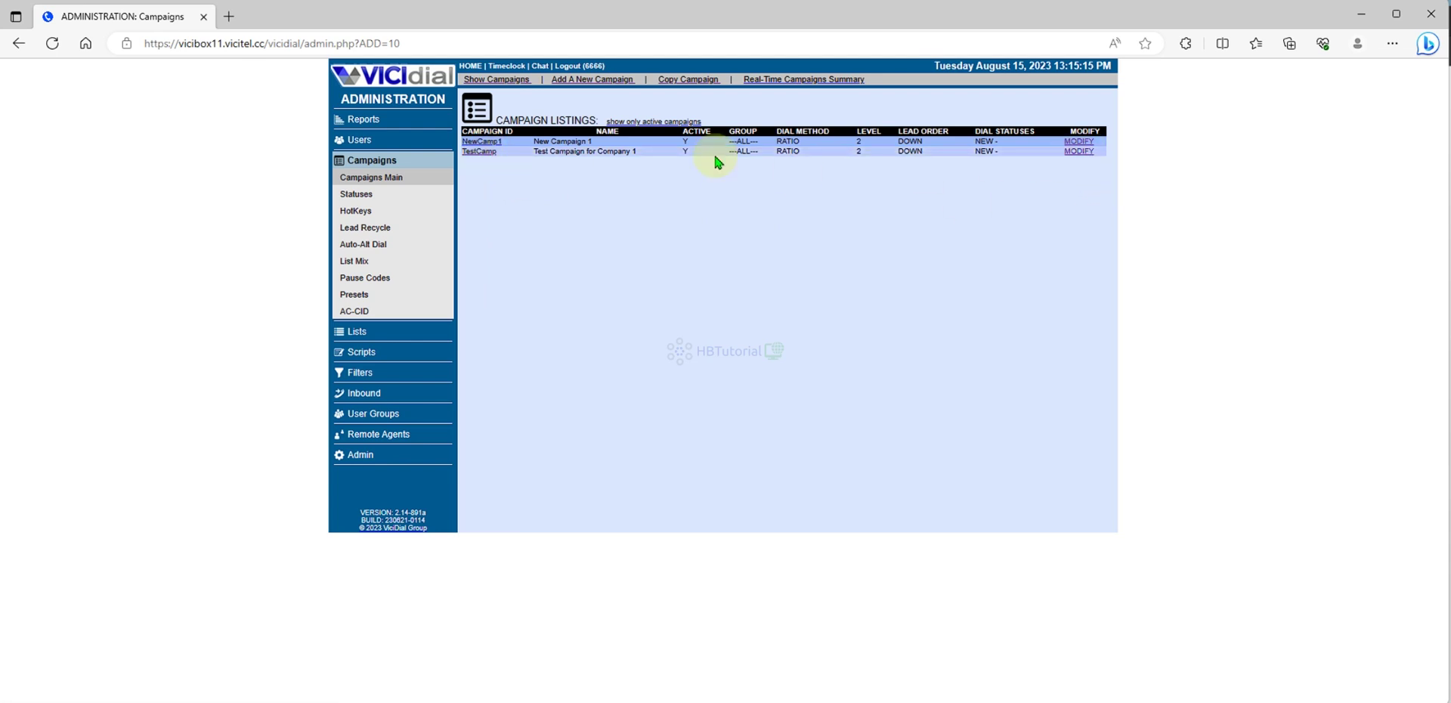
{"action": "left_click", "coordinate": [1074, 152]}
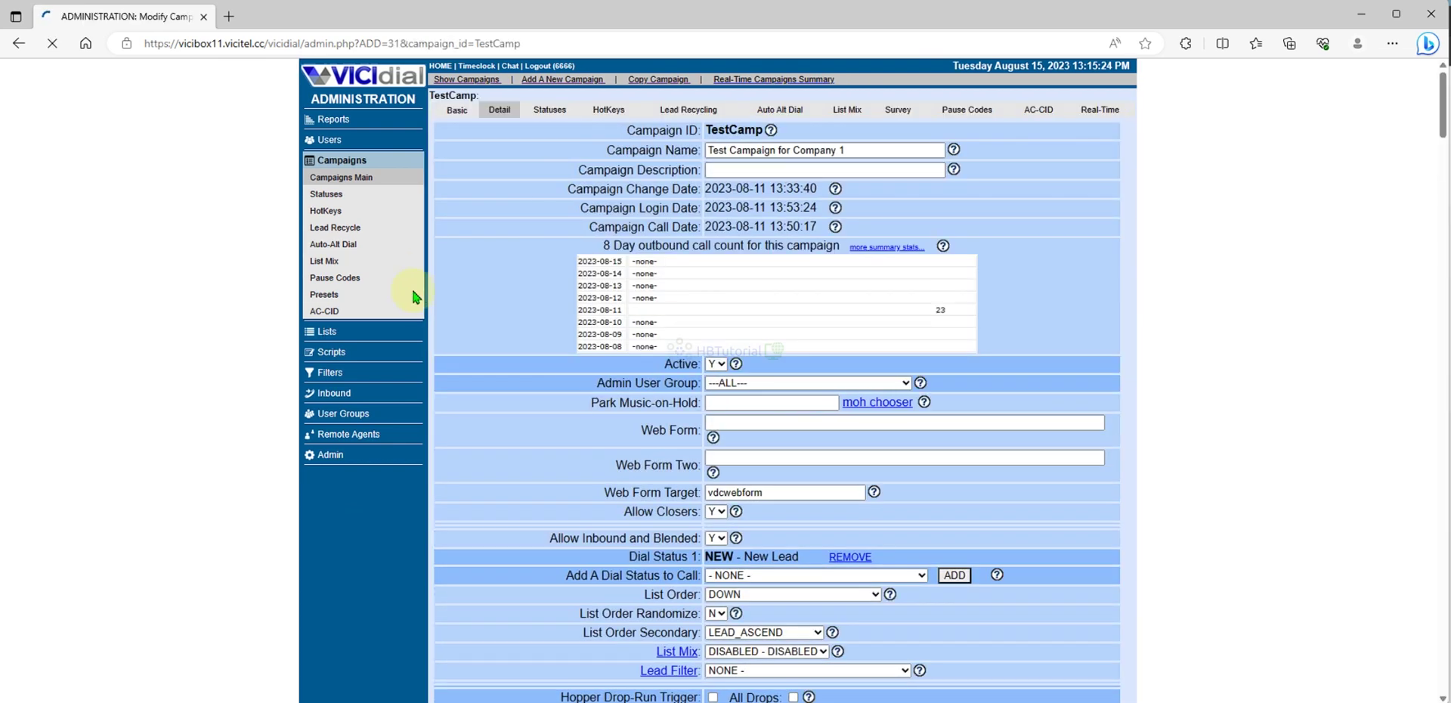
{"action": "left_click", "coordinate": [606, 113]}
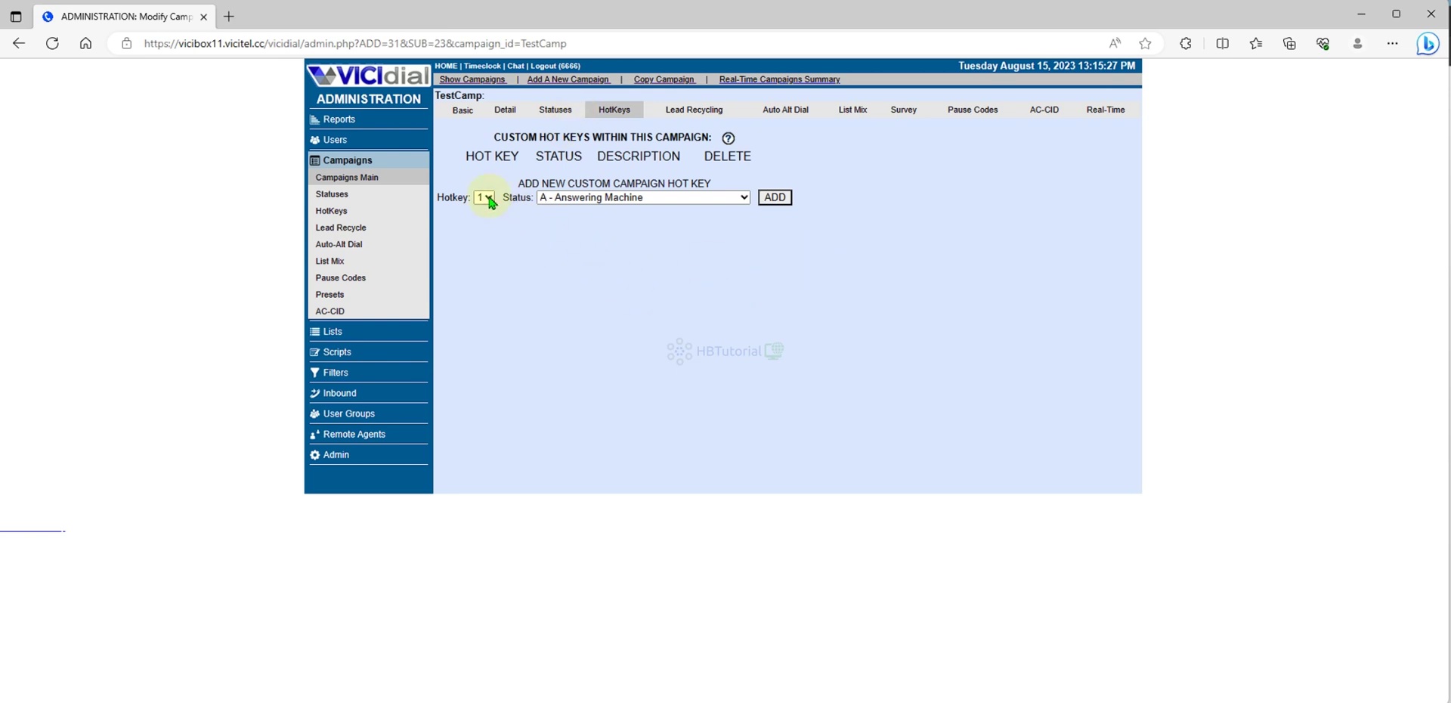
Add hotkey 1 for Answering Machine and hotkey 2 for Busy
{"action": "left_click", "coordinate": [609, 203]}
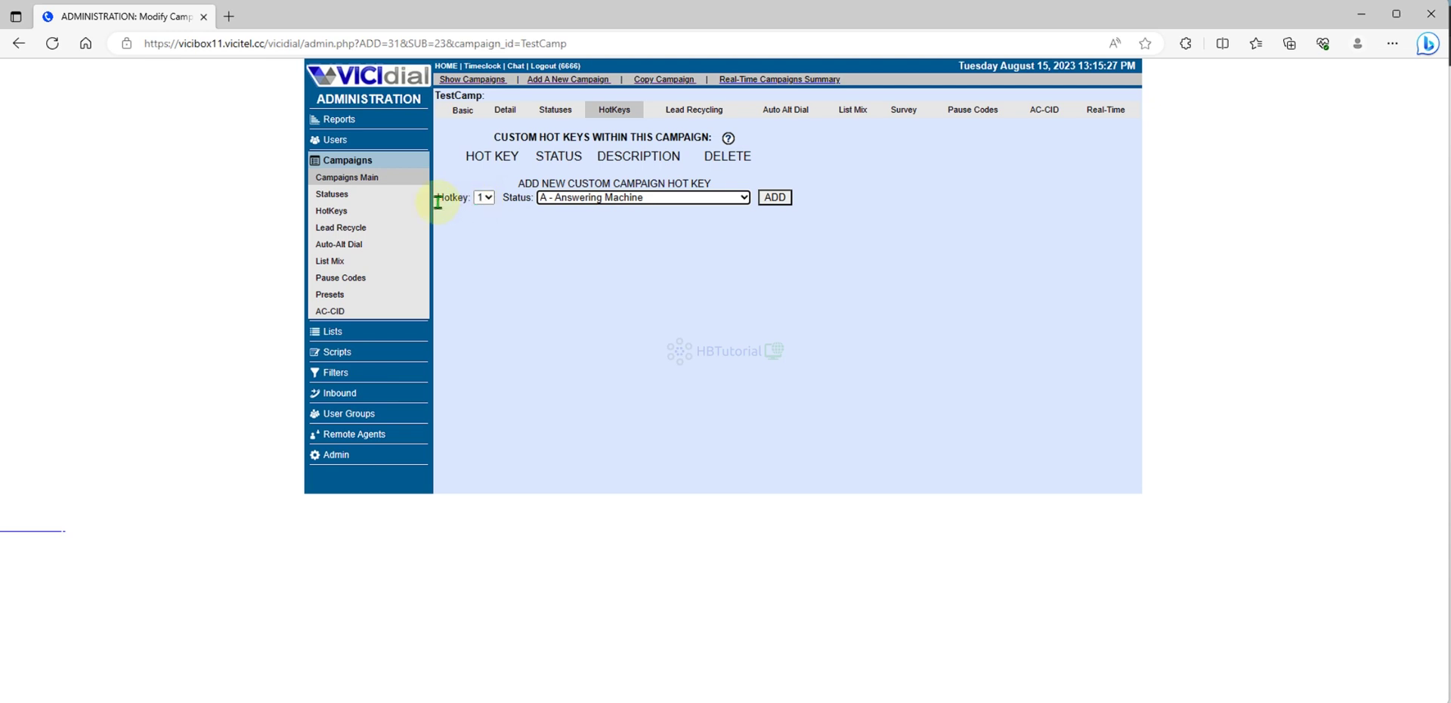
{"action": "left_click", "coordinate": [786, 198]}
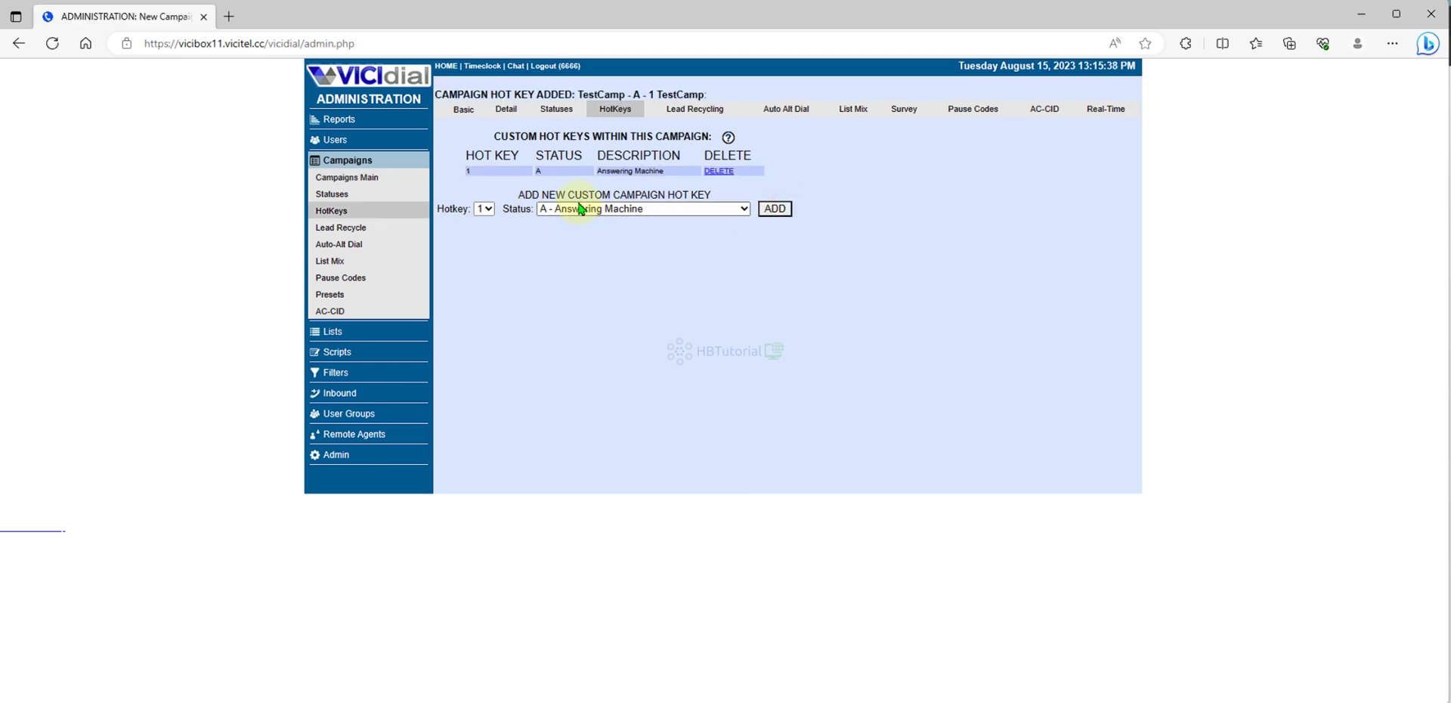
{"action": "left_click", "coordinate": [599, 215]}
{"action": "left_click", "coordinate": [583, 240]}
{"action": "left_click", "coordinate": [778, 211]}
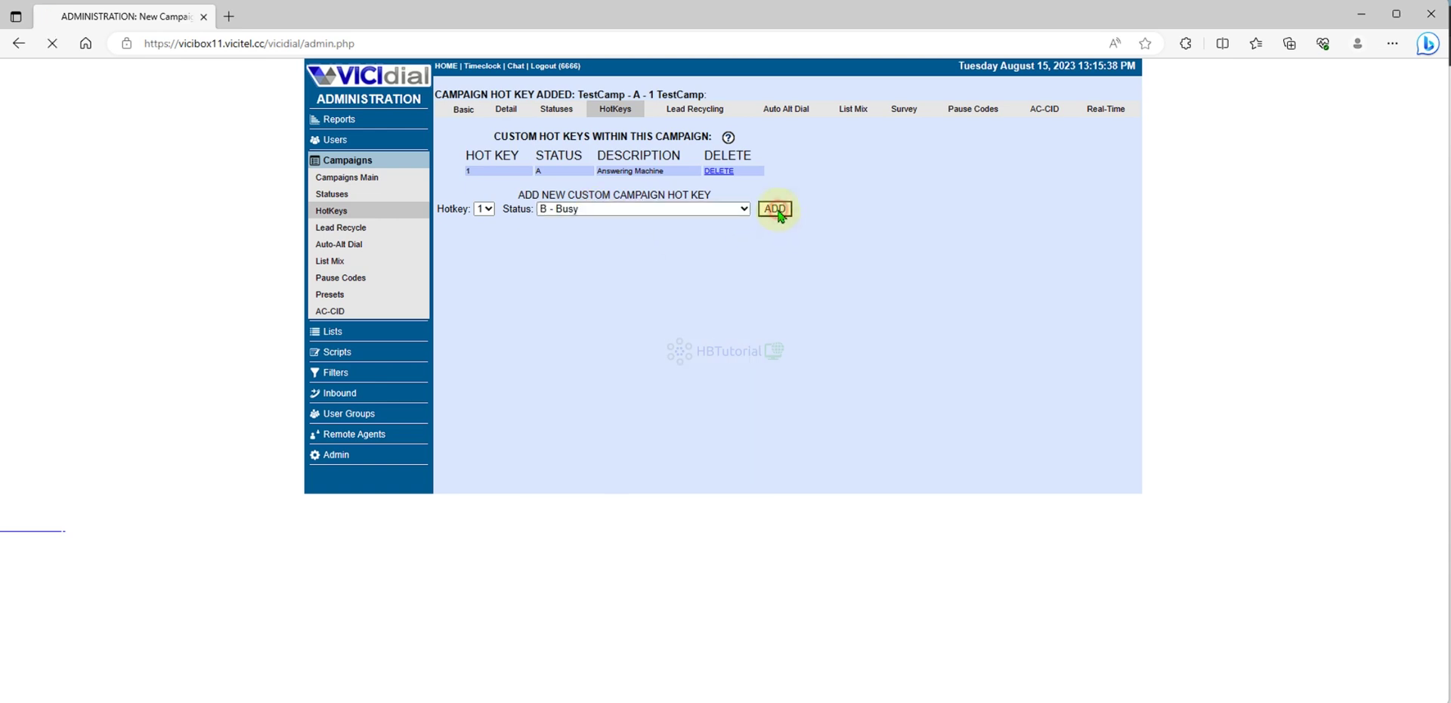
{"action": "left_click", "coordinate": [588, 213]}
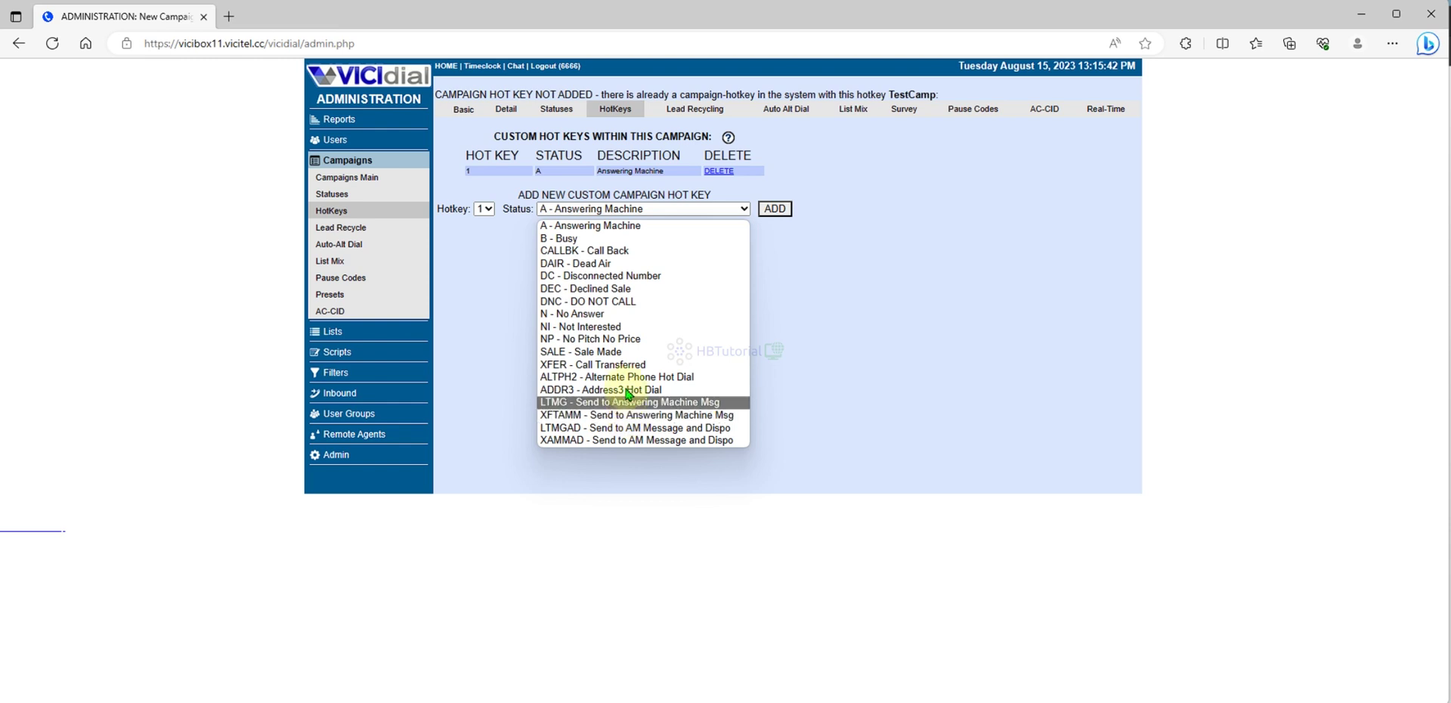
{"action": "left_click", "coordinate": [605, 264]}
{"action": "left_click", "coordinate": [777, 209]}
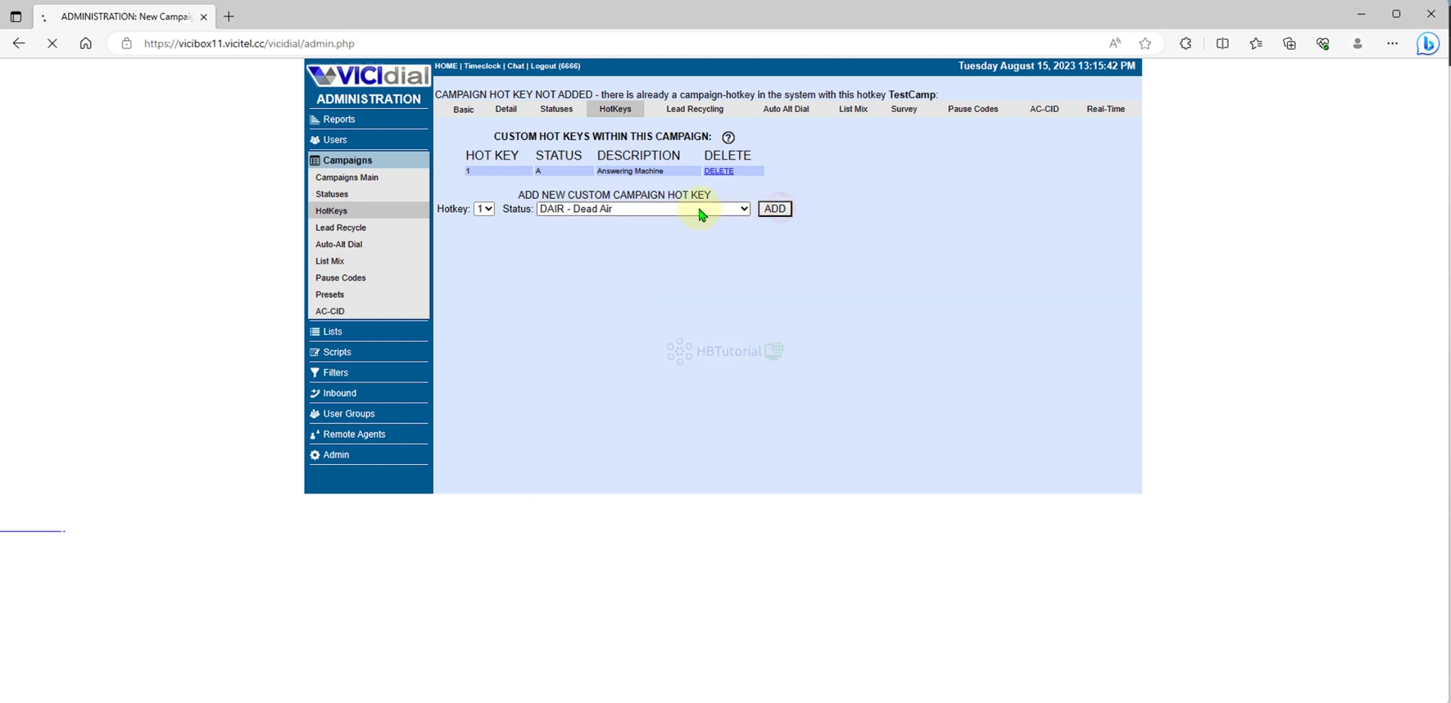
{"action": "left_click", "coordinate": [651, 210]}
{"action": "left_click", "coordinate": [557, 212]}
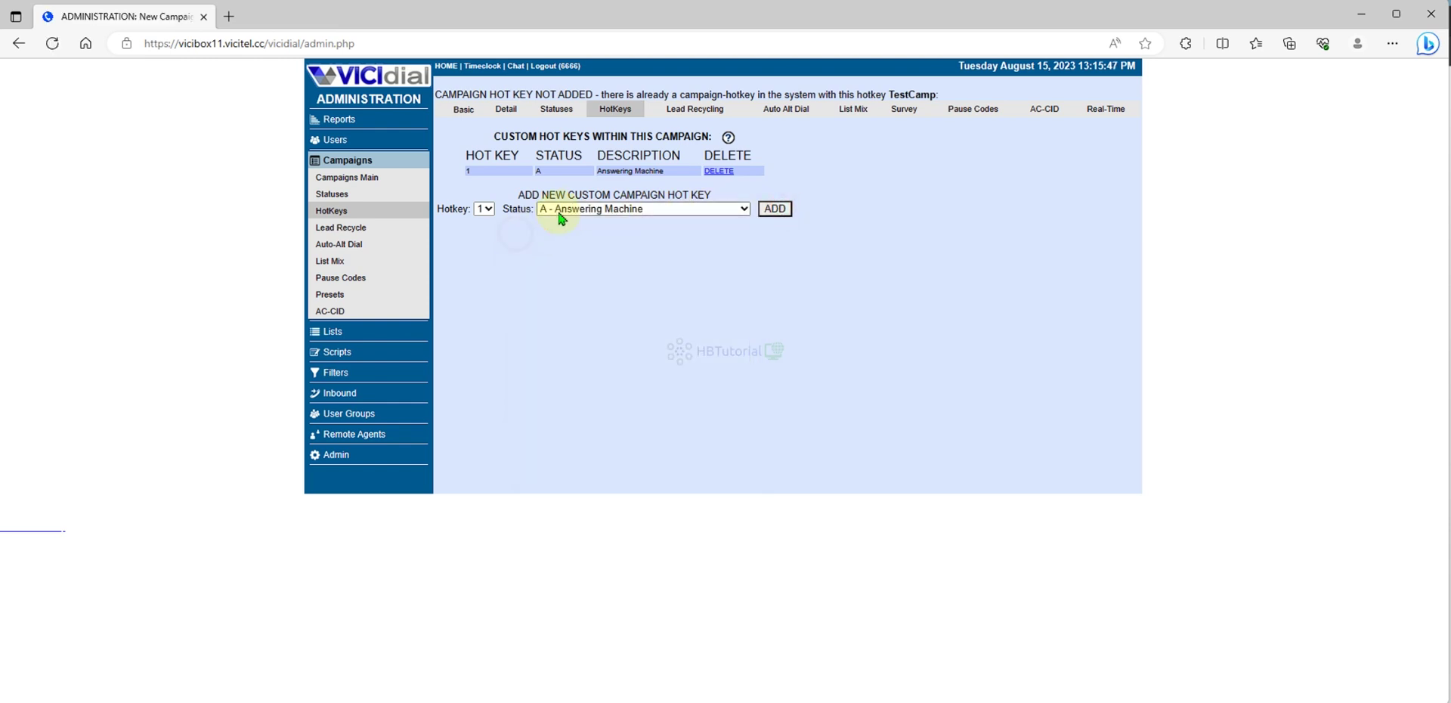
{"action": "left_click", "coordinate": [565, 238]}
{"action": "left_click", "coordinate": [484, 208]}
{"action": "left_click", "coordinate": [481, 241]}
{"action": "left_click", "coordinate": [775, 208]}
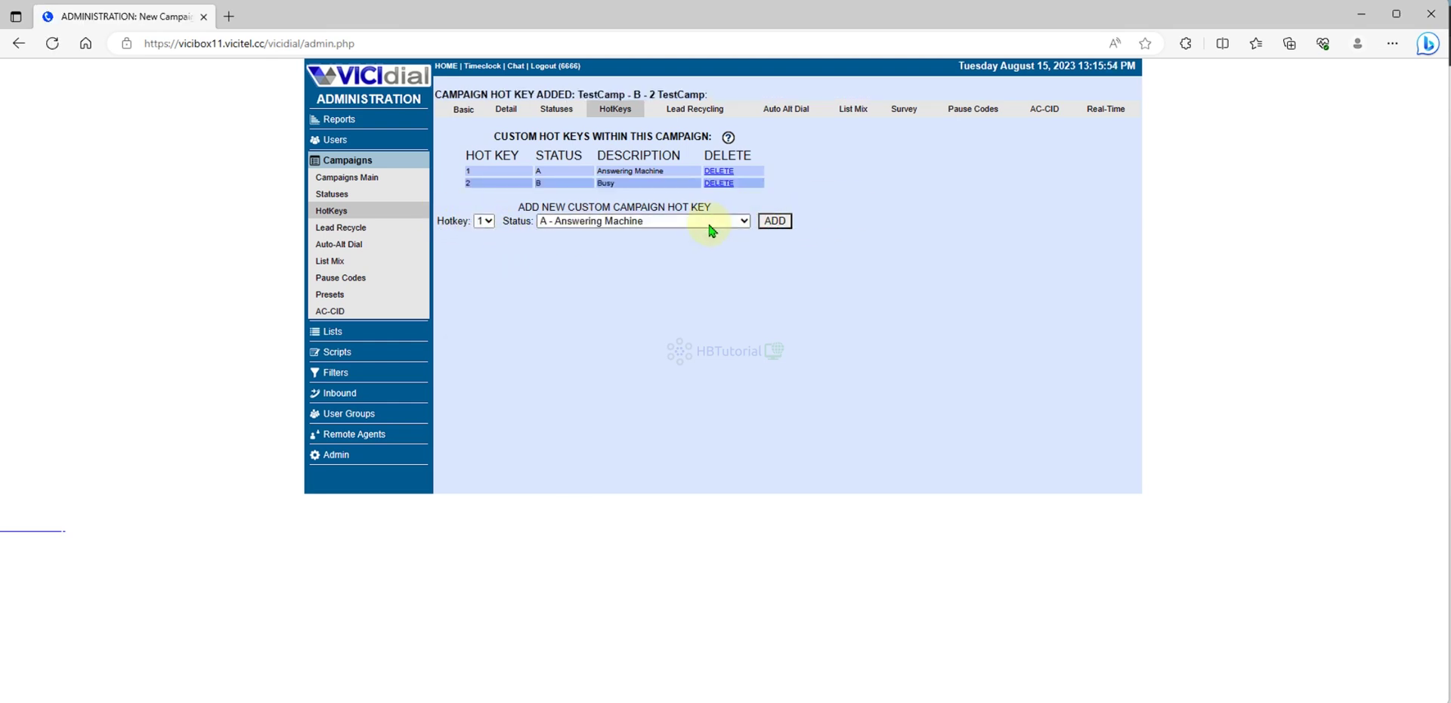
Add hotkey 3 for Dead Air and hotkey 4 for No Answer
{"action": "left_click", "coordinate": [605, 220]}
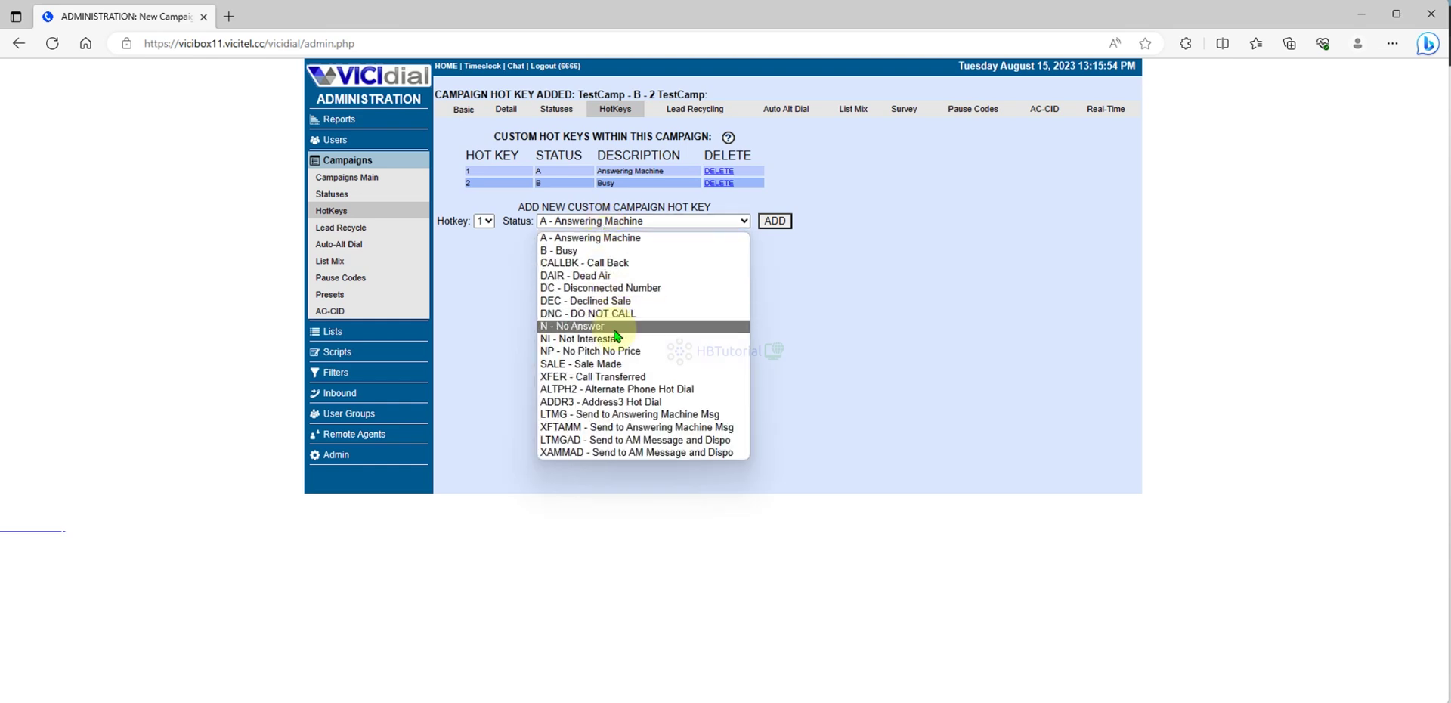
{"action": "left_click", "coordinate": [609, 275]}
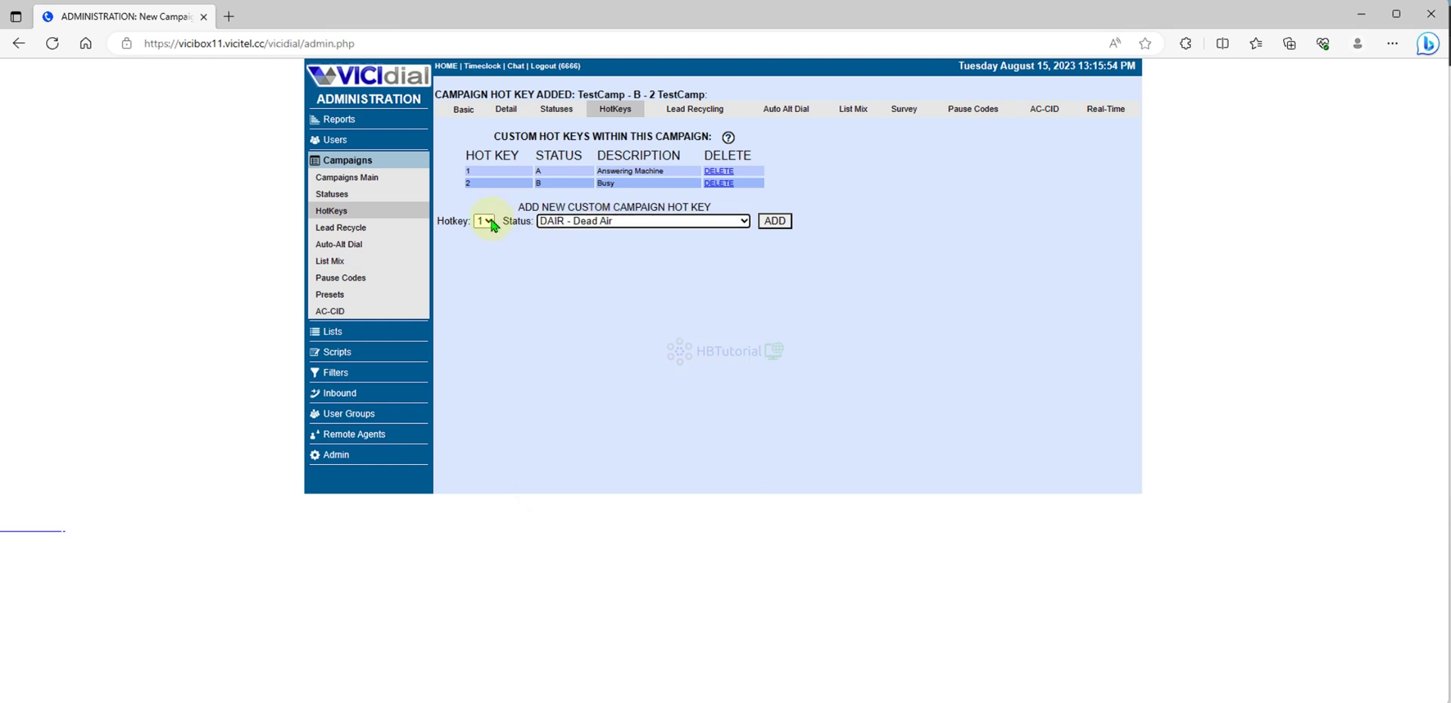
{"action": "left_click", "coordinate": [483, 220]}
{"action": "left_click", "coordinate": [481, 262]}
{"action": "left_click", "coordinate": [774, 221]}
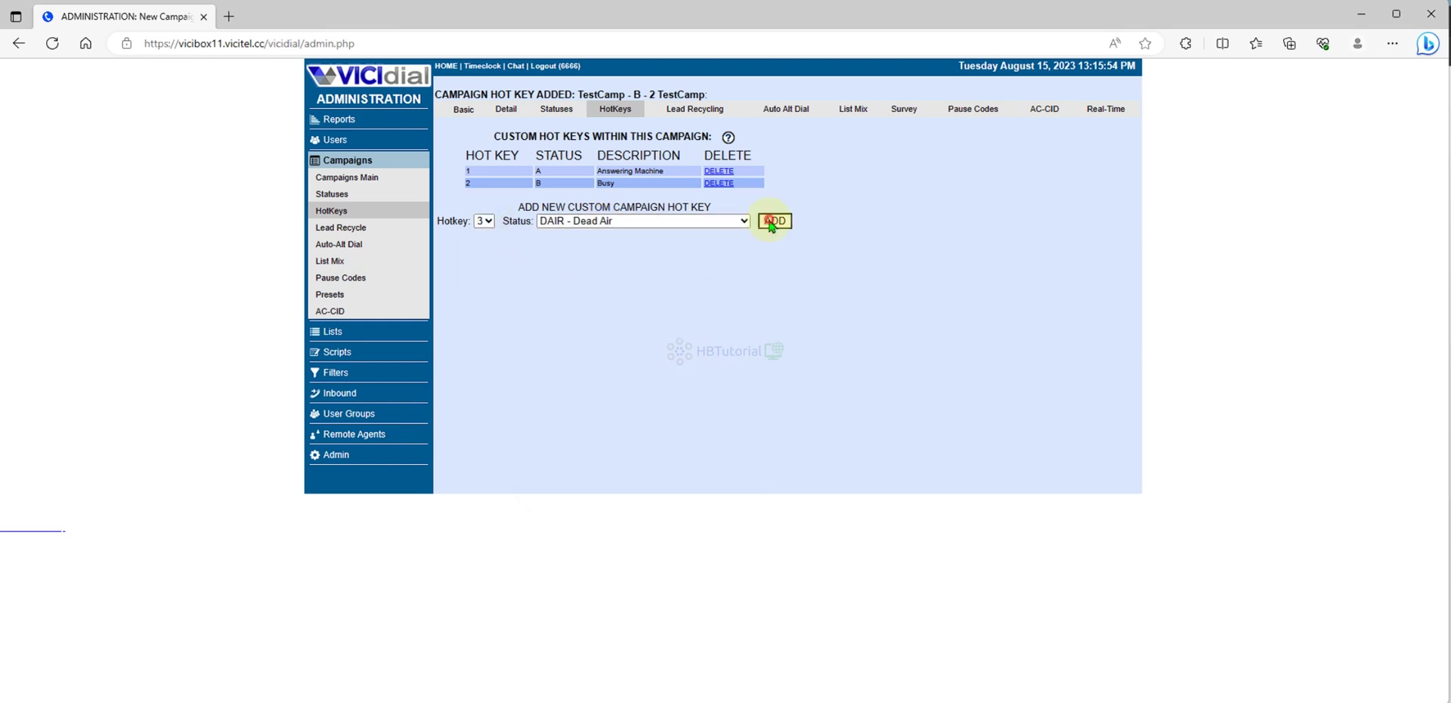
{"action": "left_click", "coordinate": [625, 232]}
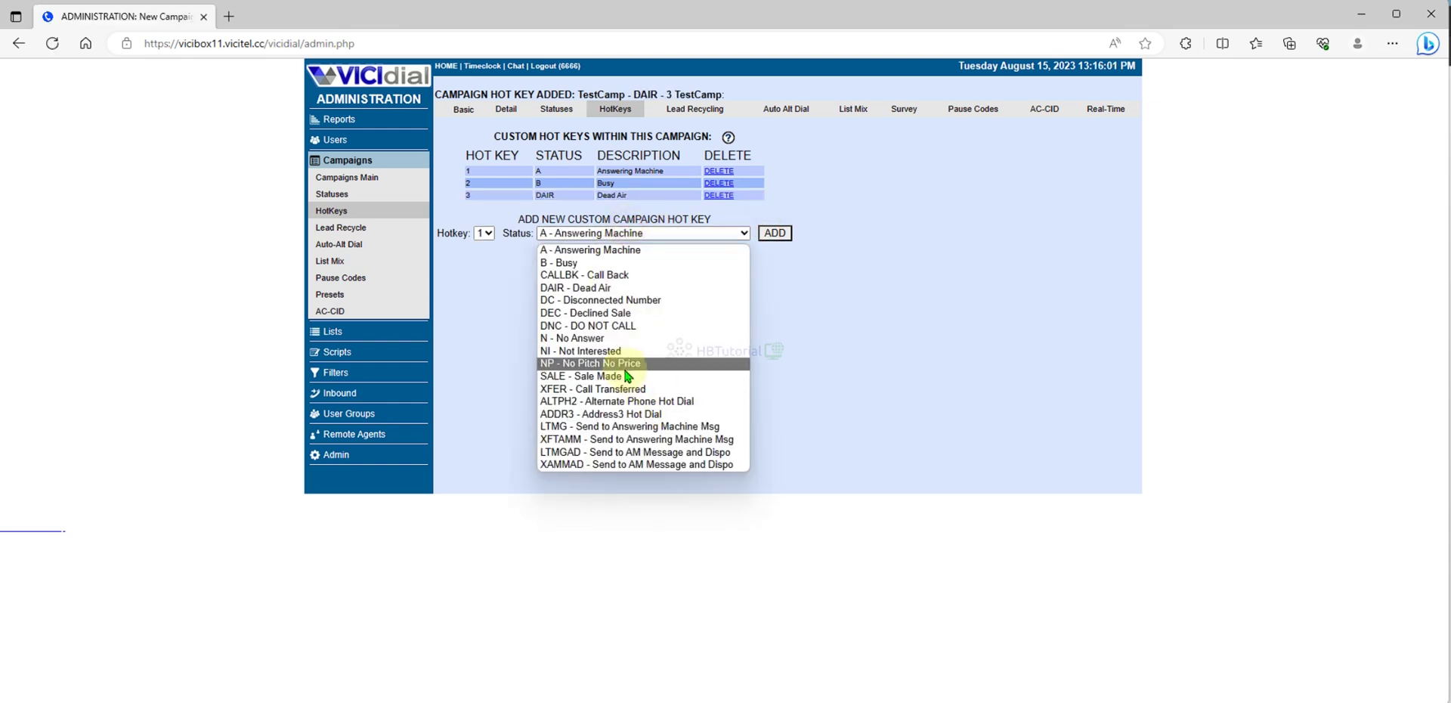
{"action": "left_click", "coordinate": [596, 338]}
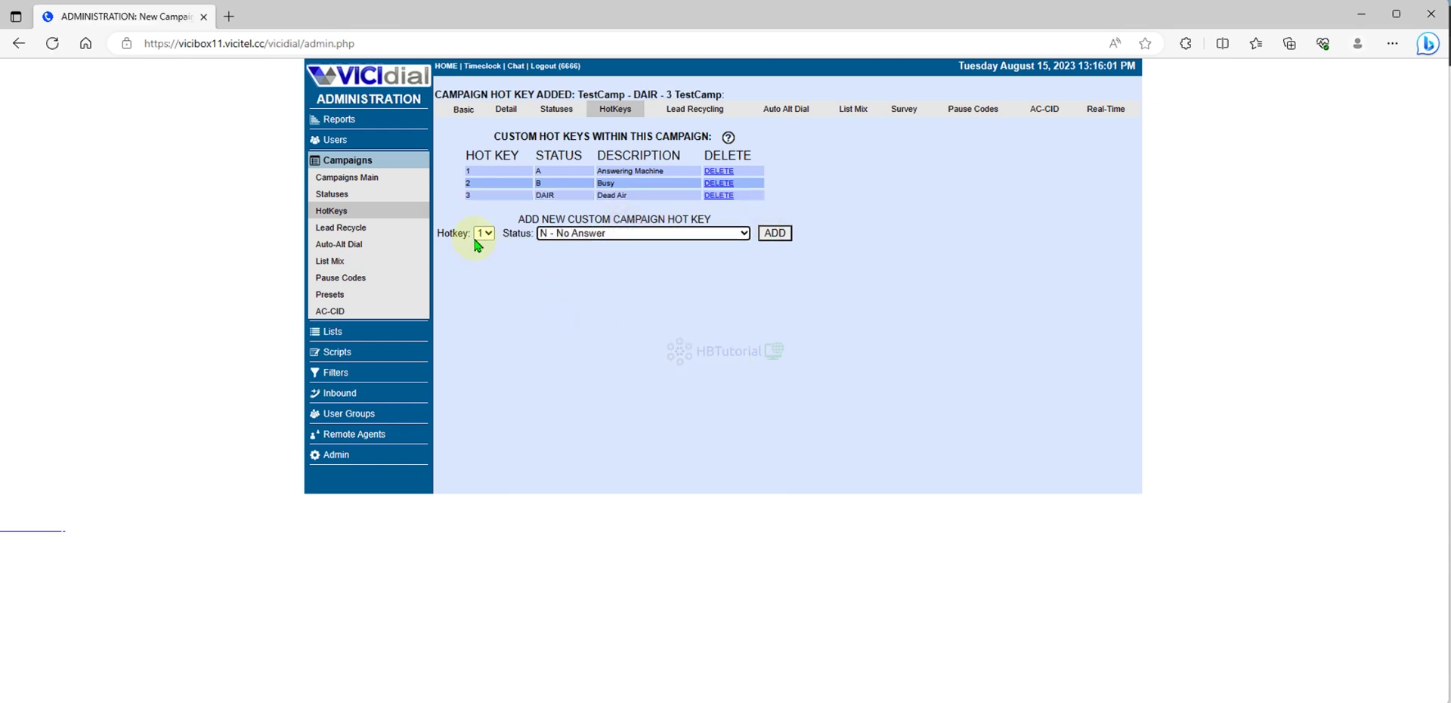
{"action": "left_click", "coordinate": [482, 235]}
{"action": "left_click", "coordinate": [479, 287]}
{"action": "left_click", "coordinate": [775, 233]}
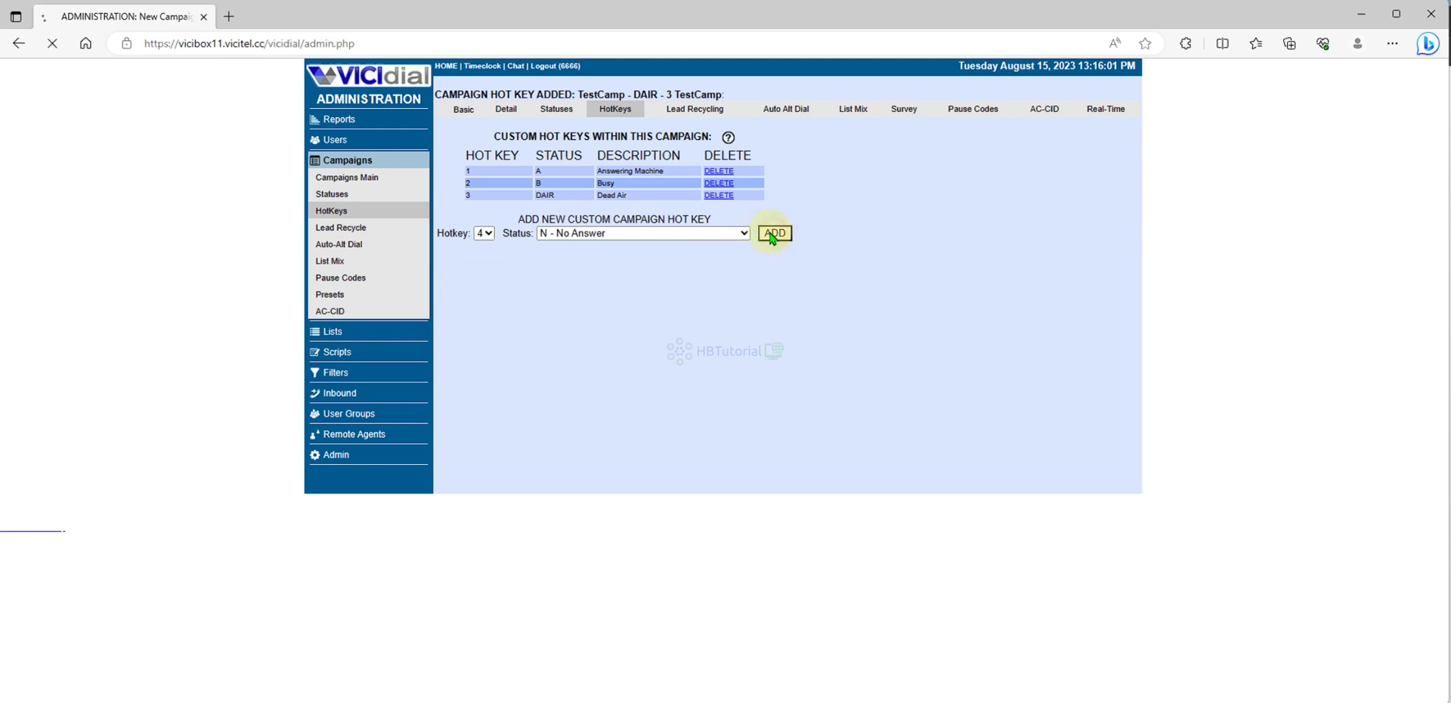
Add hotkey 5 for Not Interested
{"action": "left_click", "coordinate": [609, 249]}
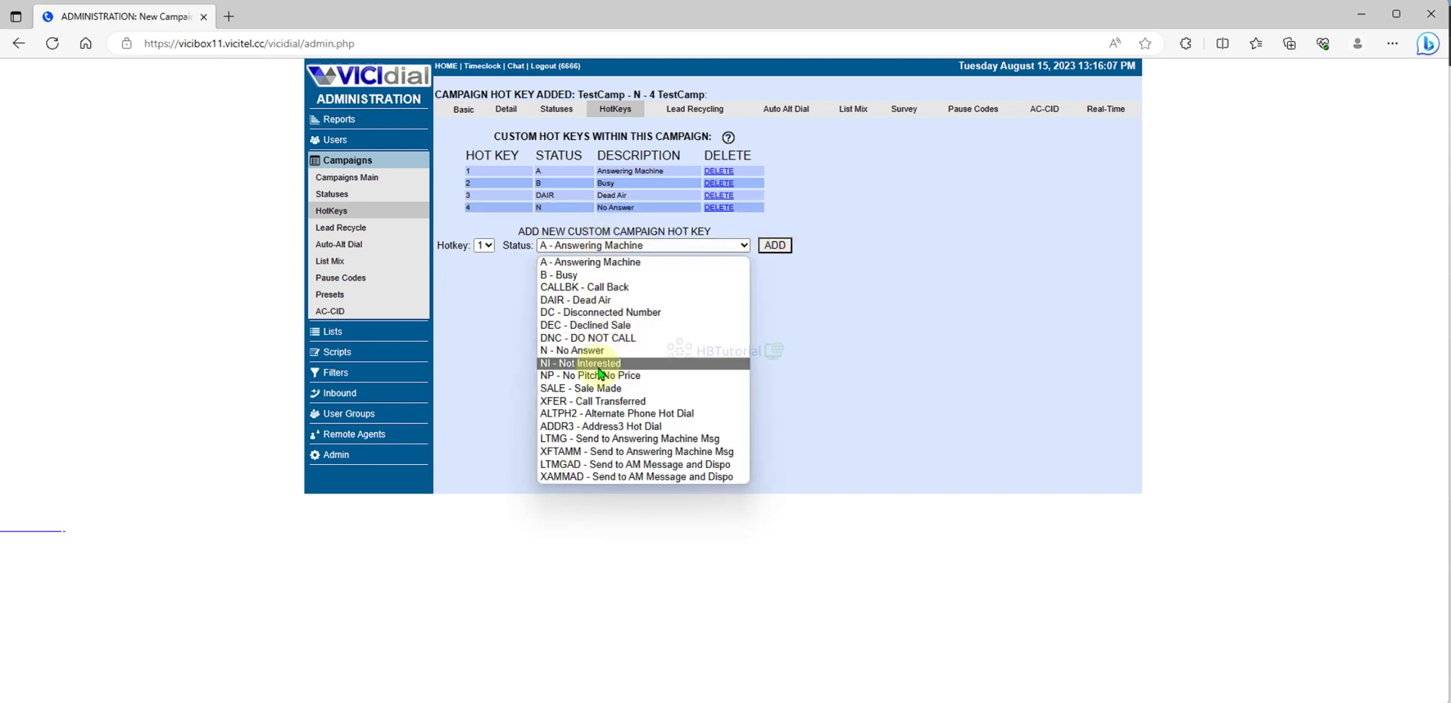
{"action": "left_click", "coordinate": [598, 363]}
{"action": "left_click", "coordinate": [488, 254]}
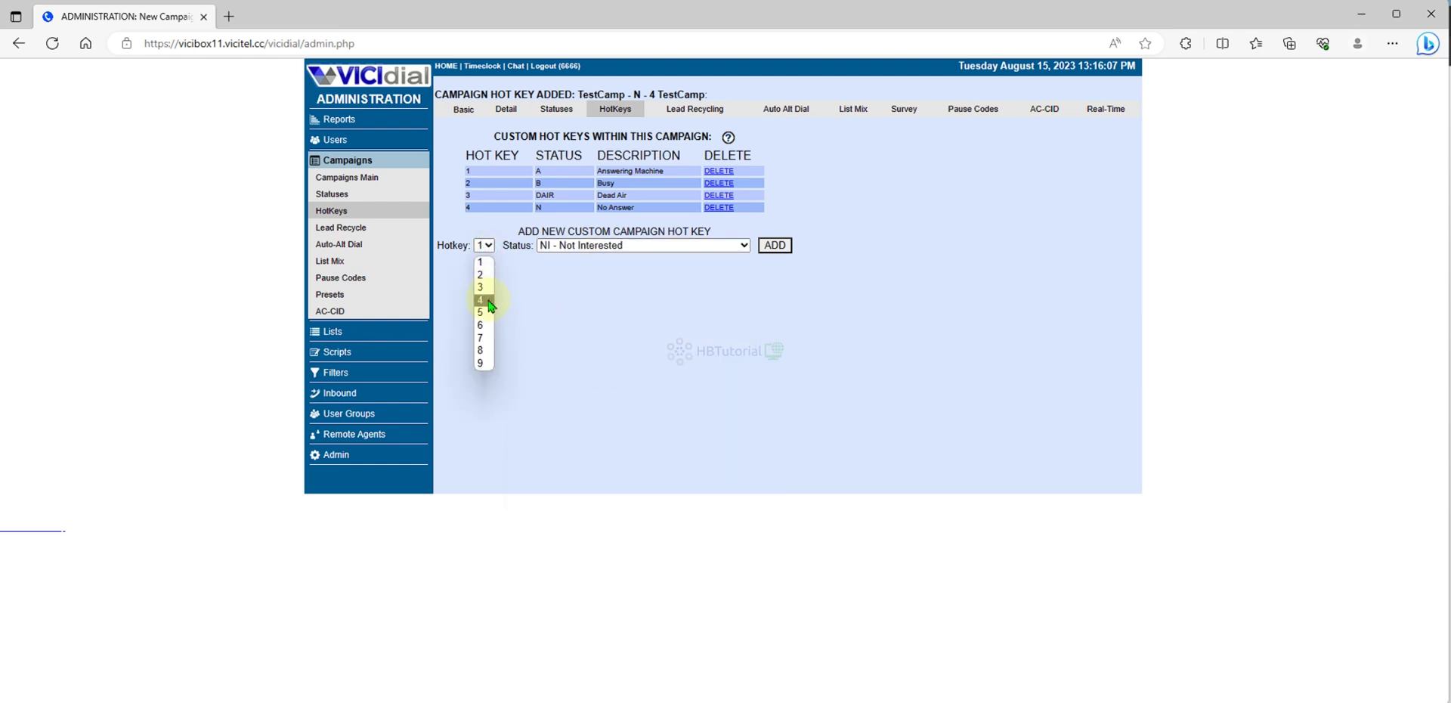
{"action": "left_click", "coordinate": [482, 308]}
{"action": "left_click", "coordinate": [775, 246]}
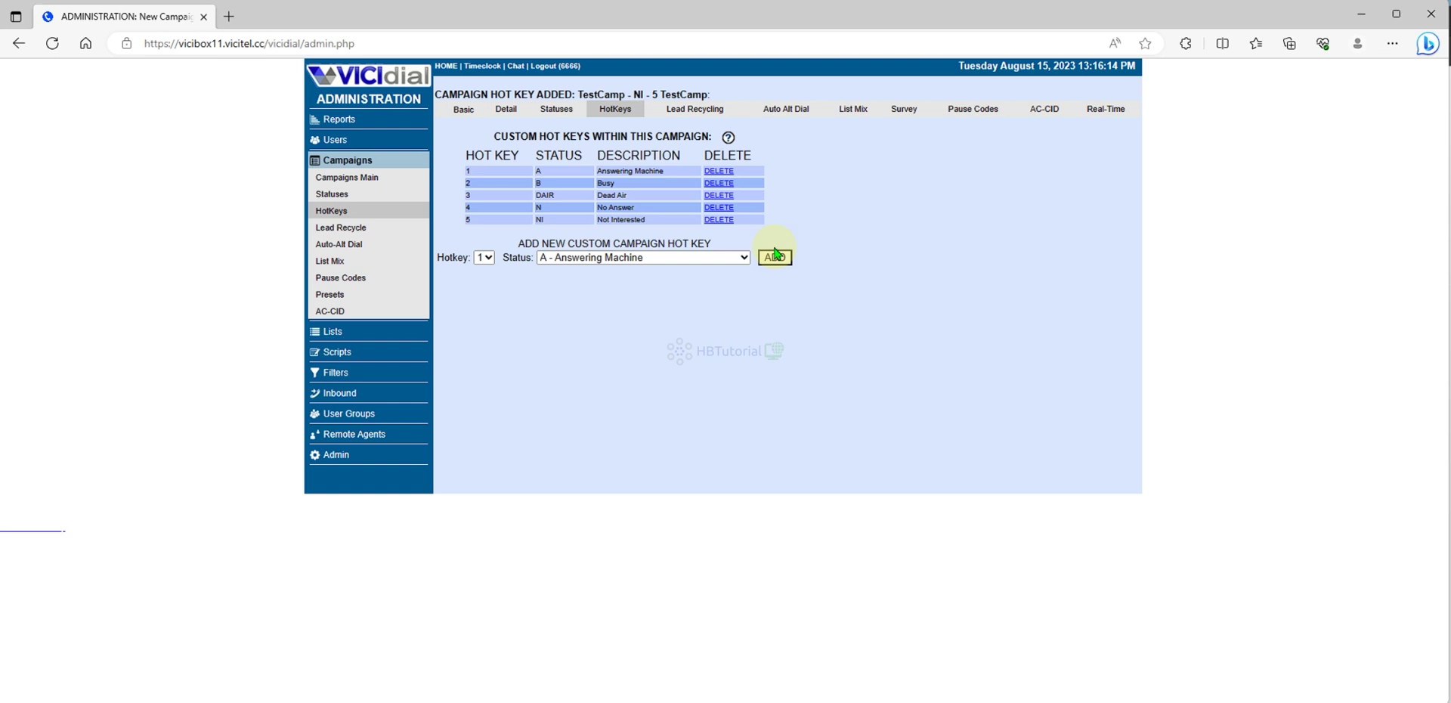
{"action": "left_click_drag", "start_coordinate": [929, 401], "coordinate": [495, 134]}
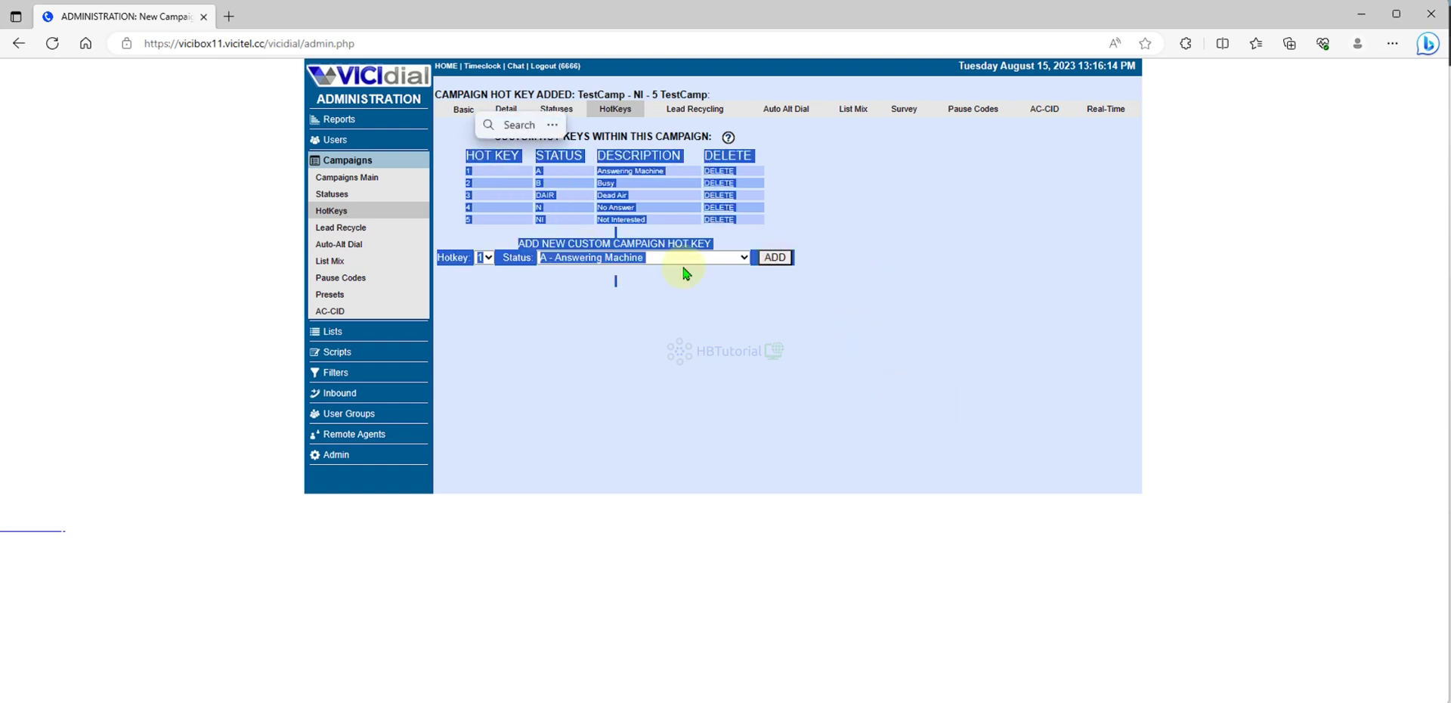
Copy agent6001's phone login from its user record and bring up the agent login page
{"action": "left_click", "coordinate": [829, 334]}
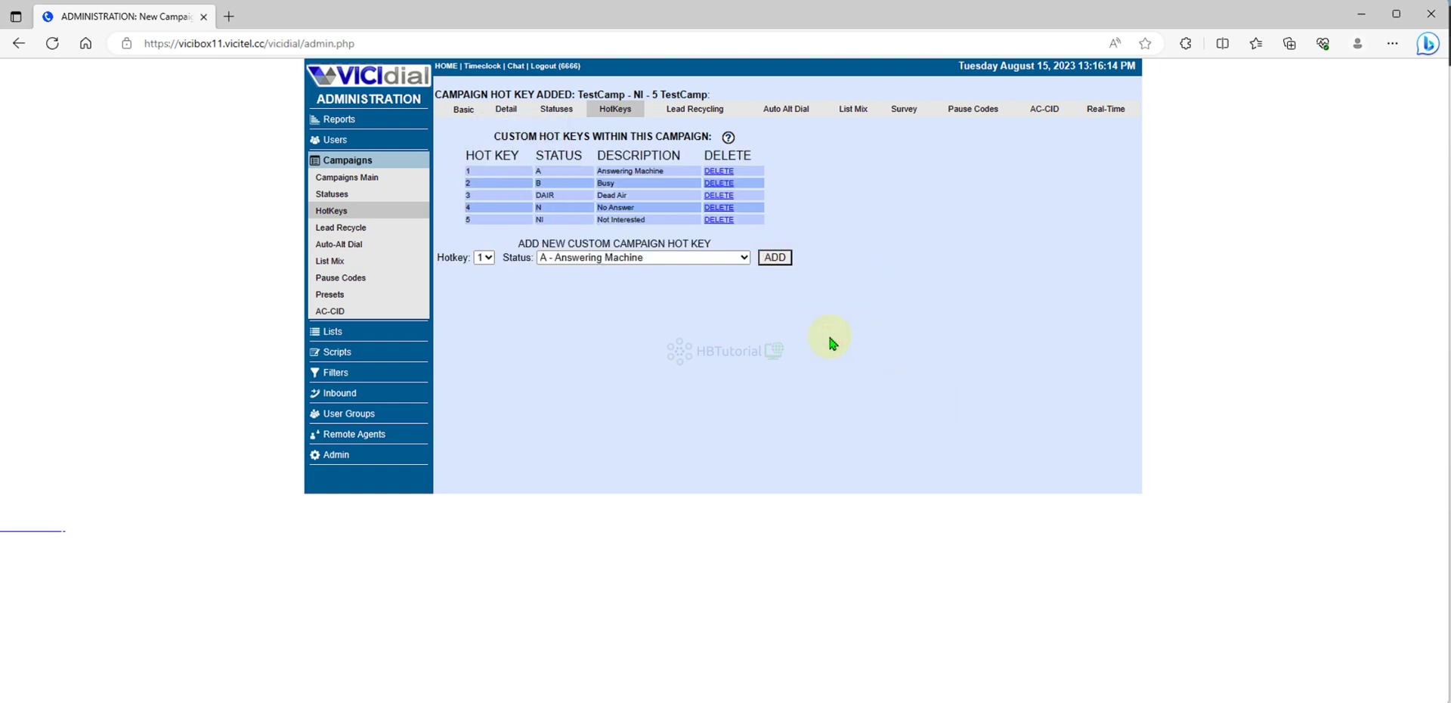
{"action": "left_click", "coordinate": [344, 142]}
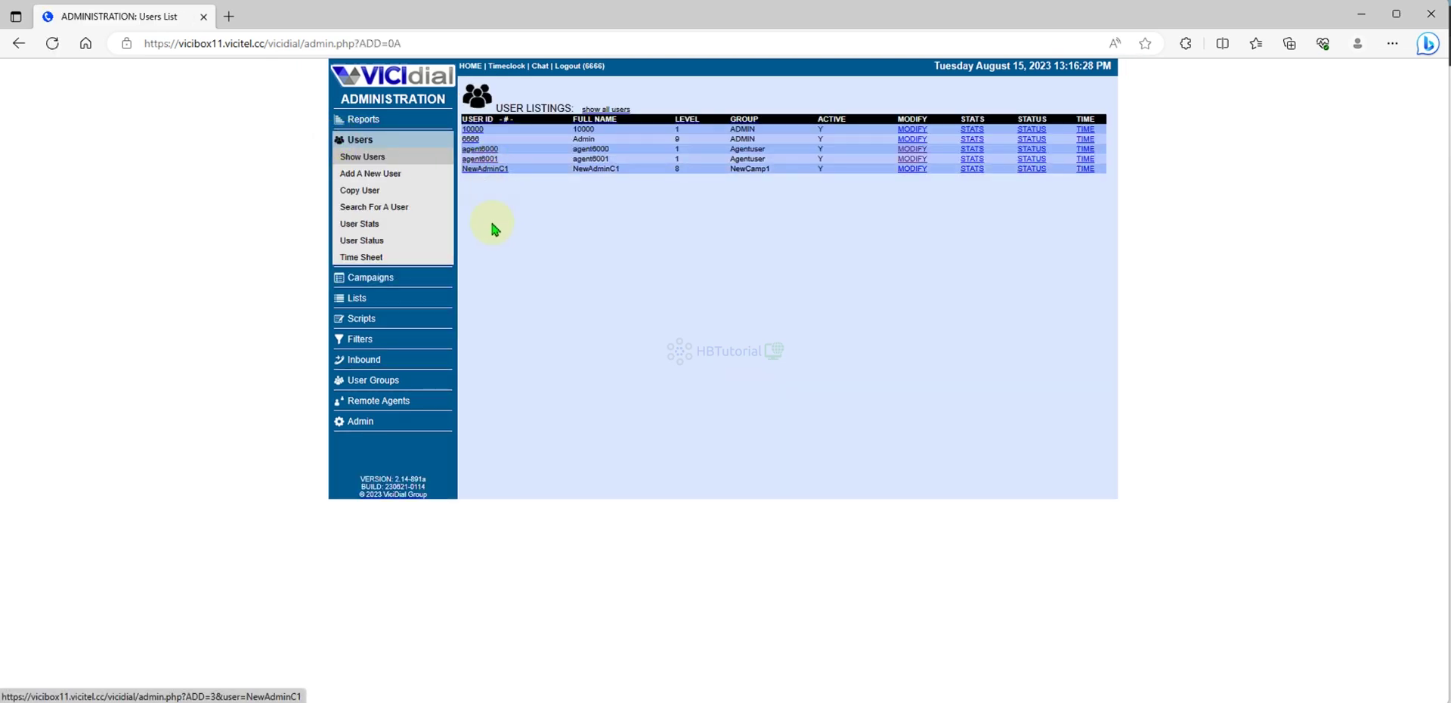
{"action": "left_click", "coordinate": [481, 159]}
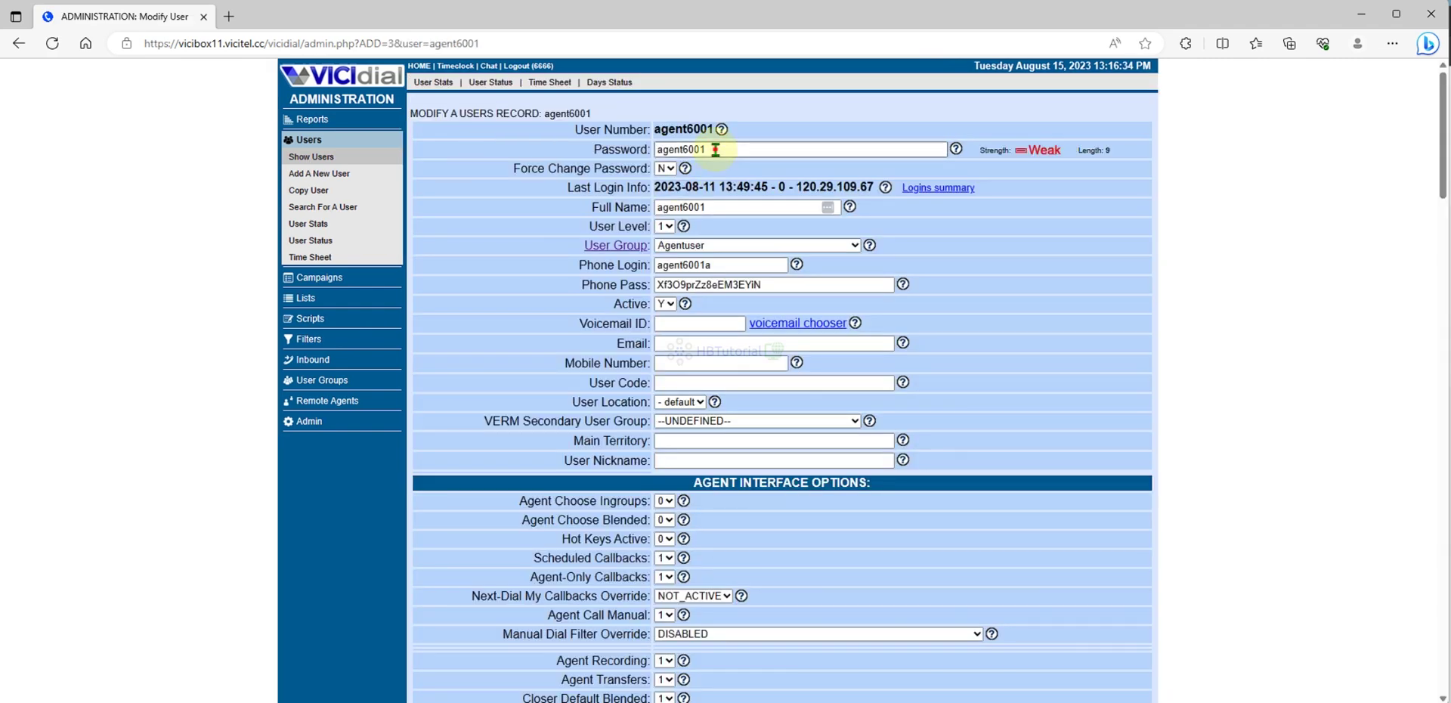
{"action": "double_click", "coordinate": [715, 149]}
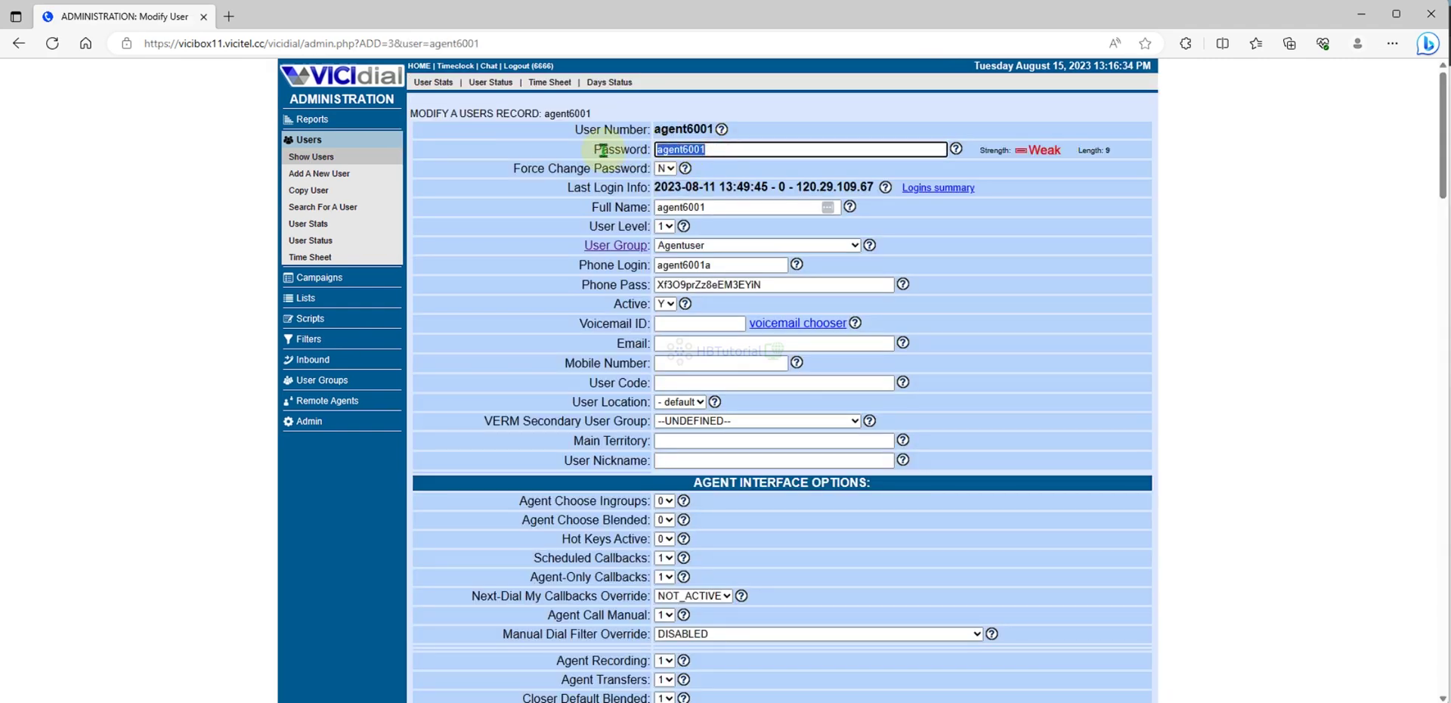
{"action": "double_click", "coordinate": [725, 264]}
{"action": "key", "text": "ctrl+c"}
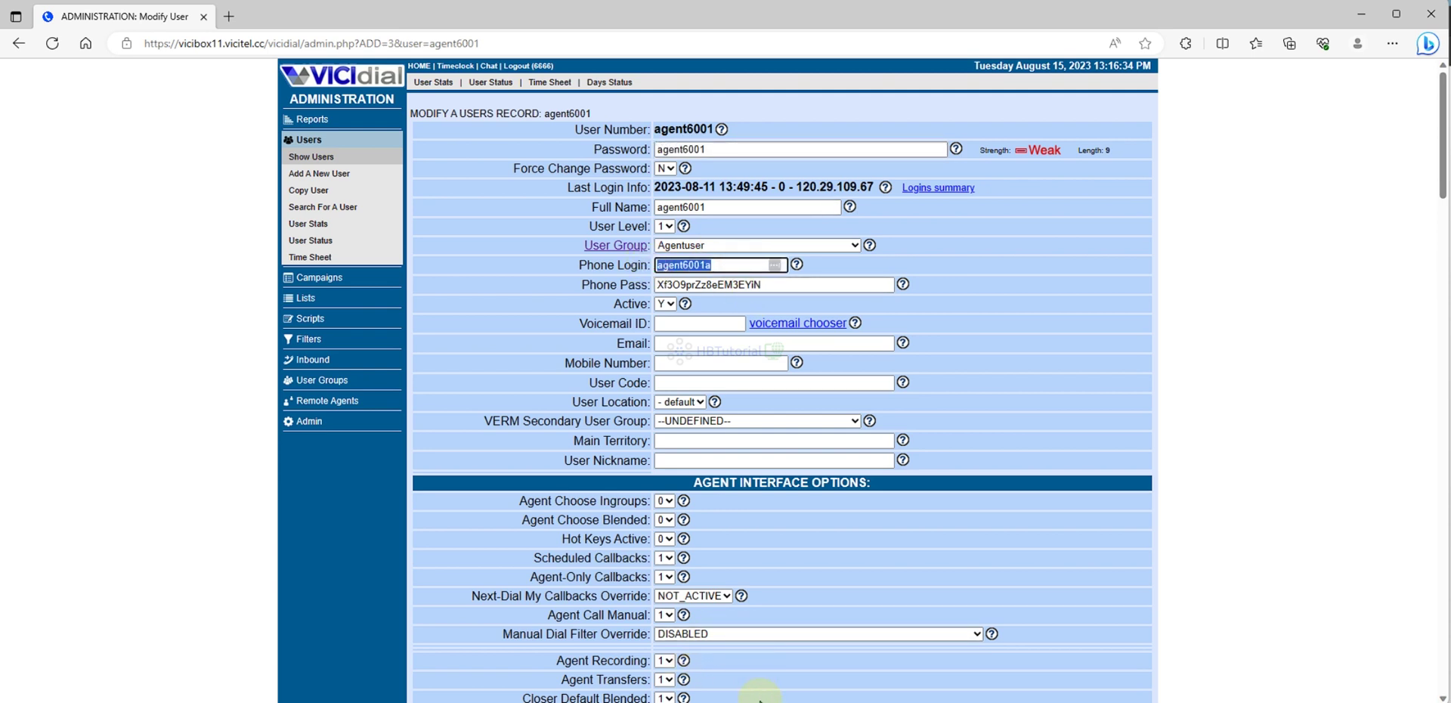
{"action": "left_click", "coordinate": [792, 658]}
Enter phone login agent6001a and its phone password, copied from the user record
{"action": "left_click", "coordinate": [718, 185]}
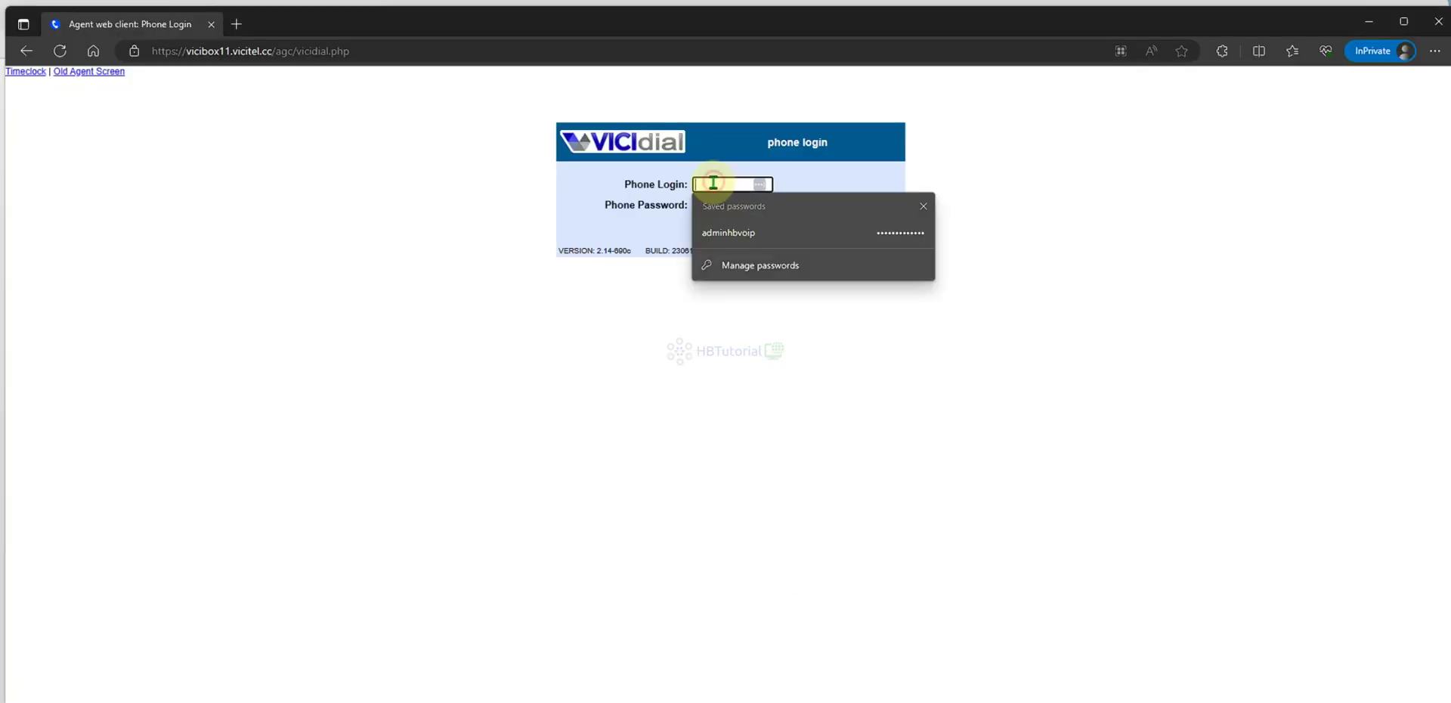
{"action": "key", "text": "ctrl+v"}
{"action": "left_click", "coordinate": [647, 650]}
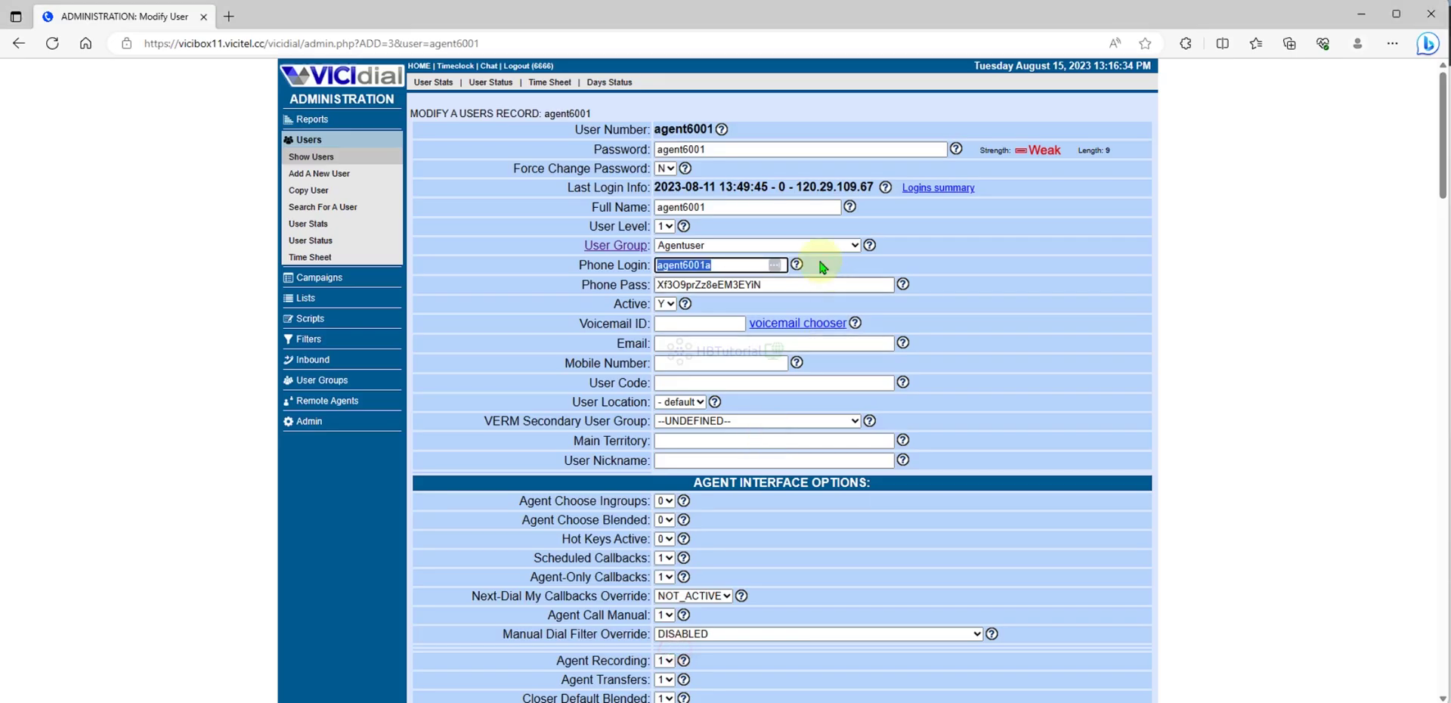
{"action": "double_click", "coordinate": [793, 284]}
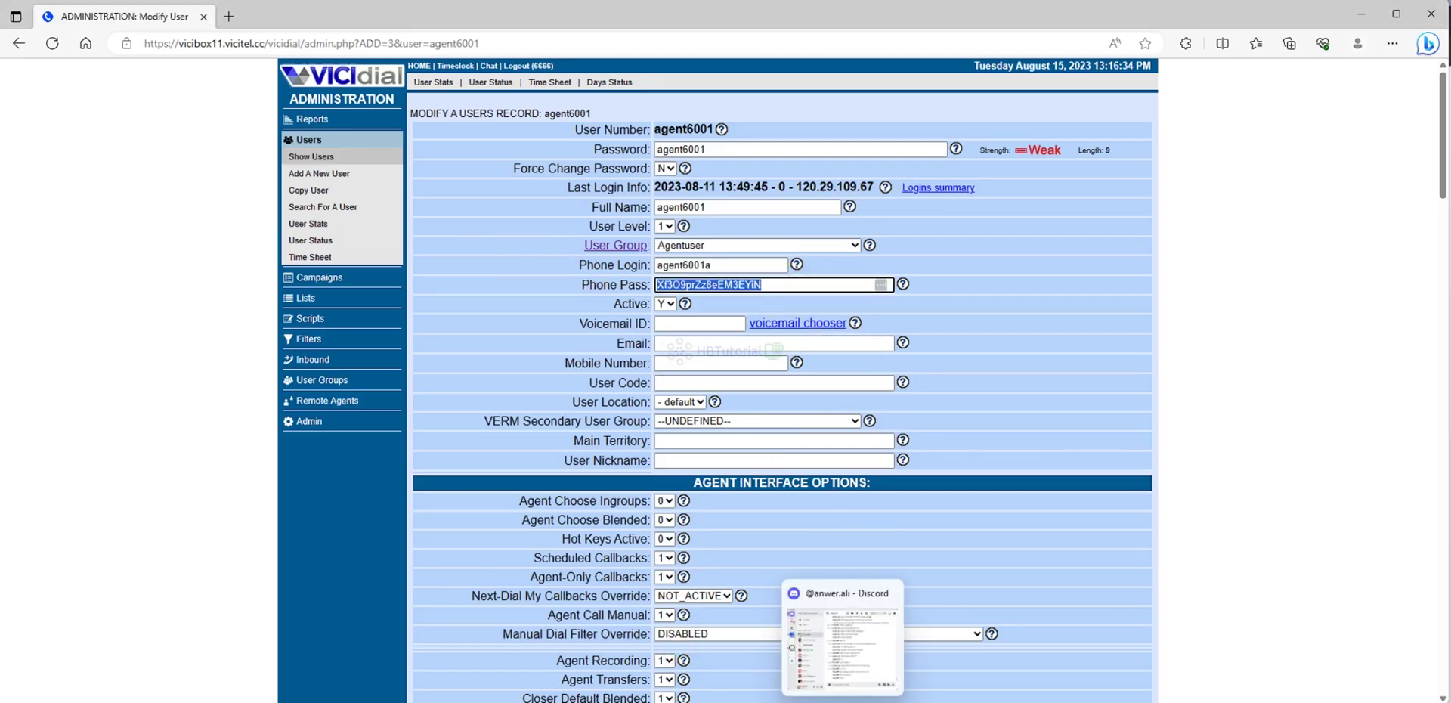
{"action": "left_click", "coordinate": [804, 656]}
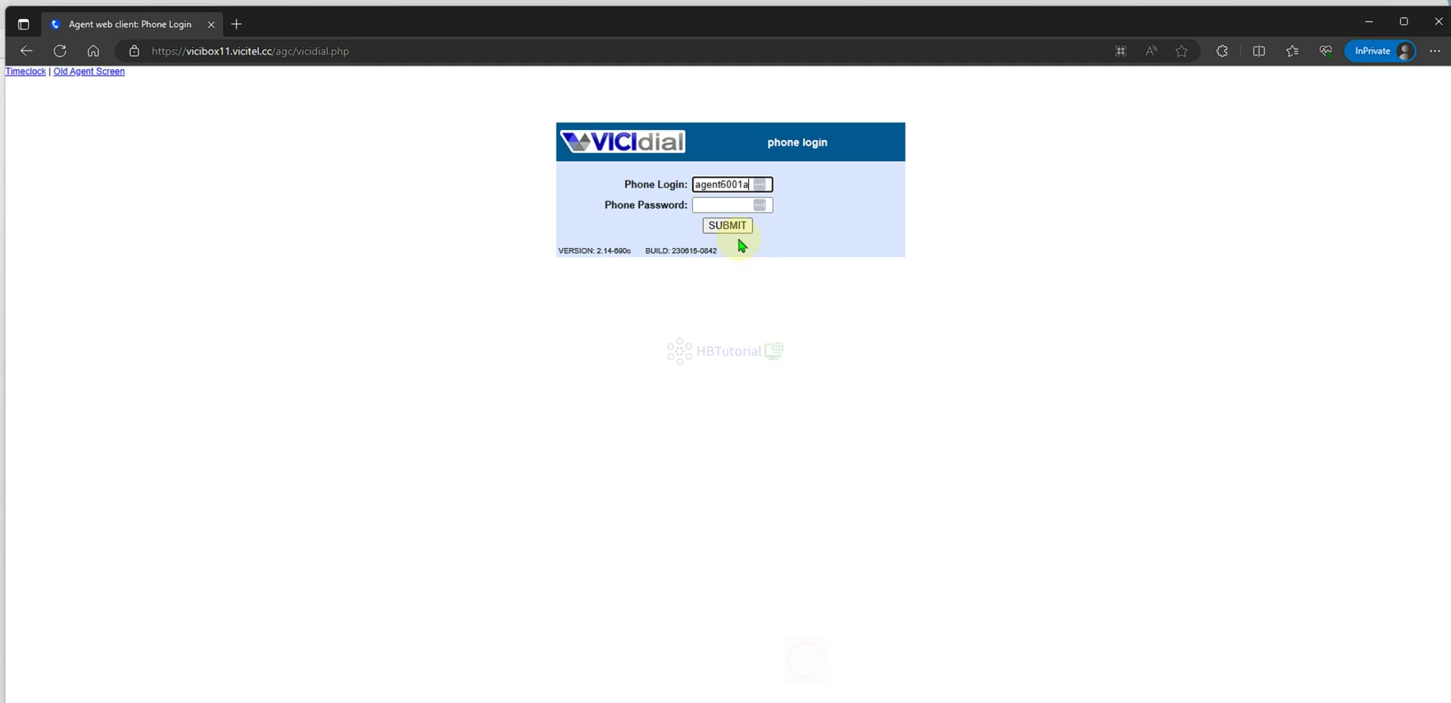
{"action": "left_click", "coordinate": [716, 206]}
{"action": "key", "text": "ctrl+v"}
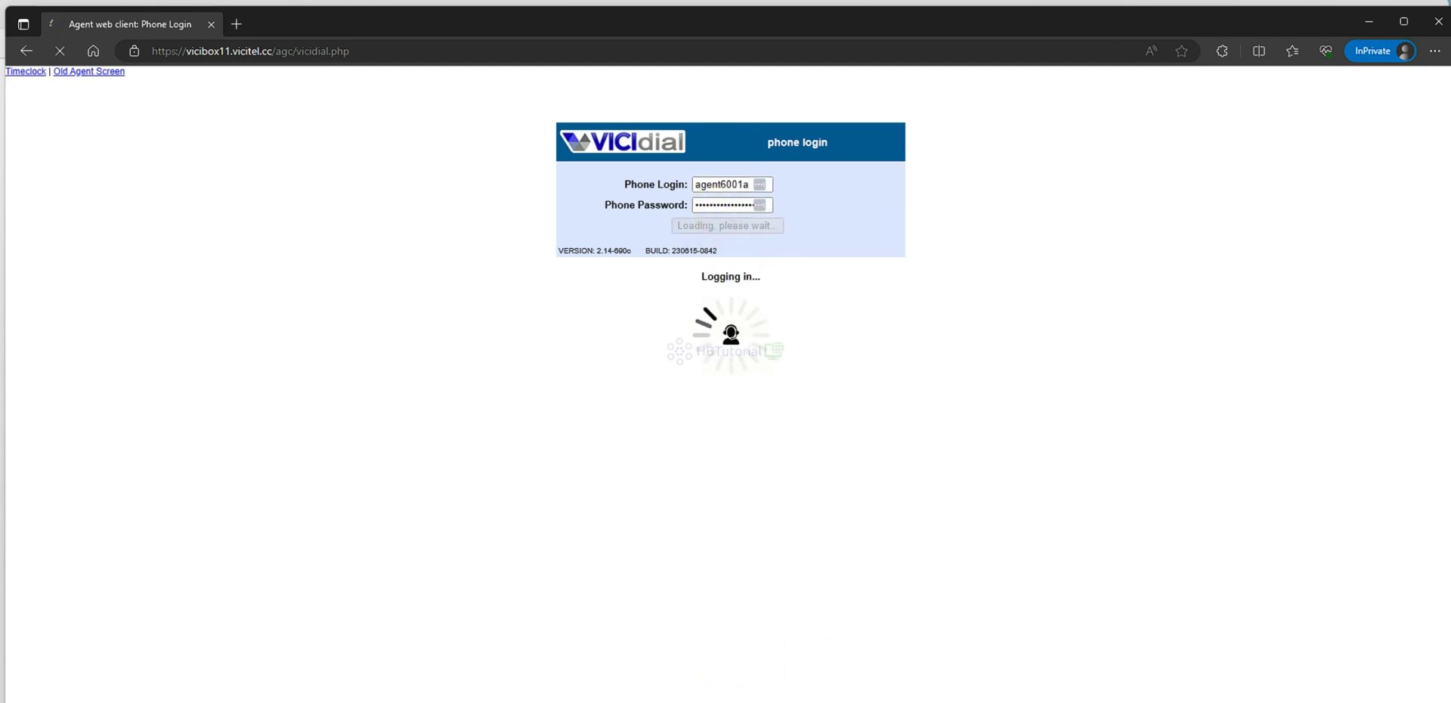
Log in as user agent6001 with the agent's password on the TestCamp campaign
{"action": "left_click", "coordinate": [691, 669]}
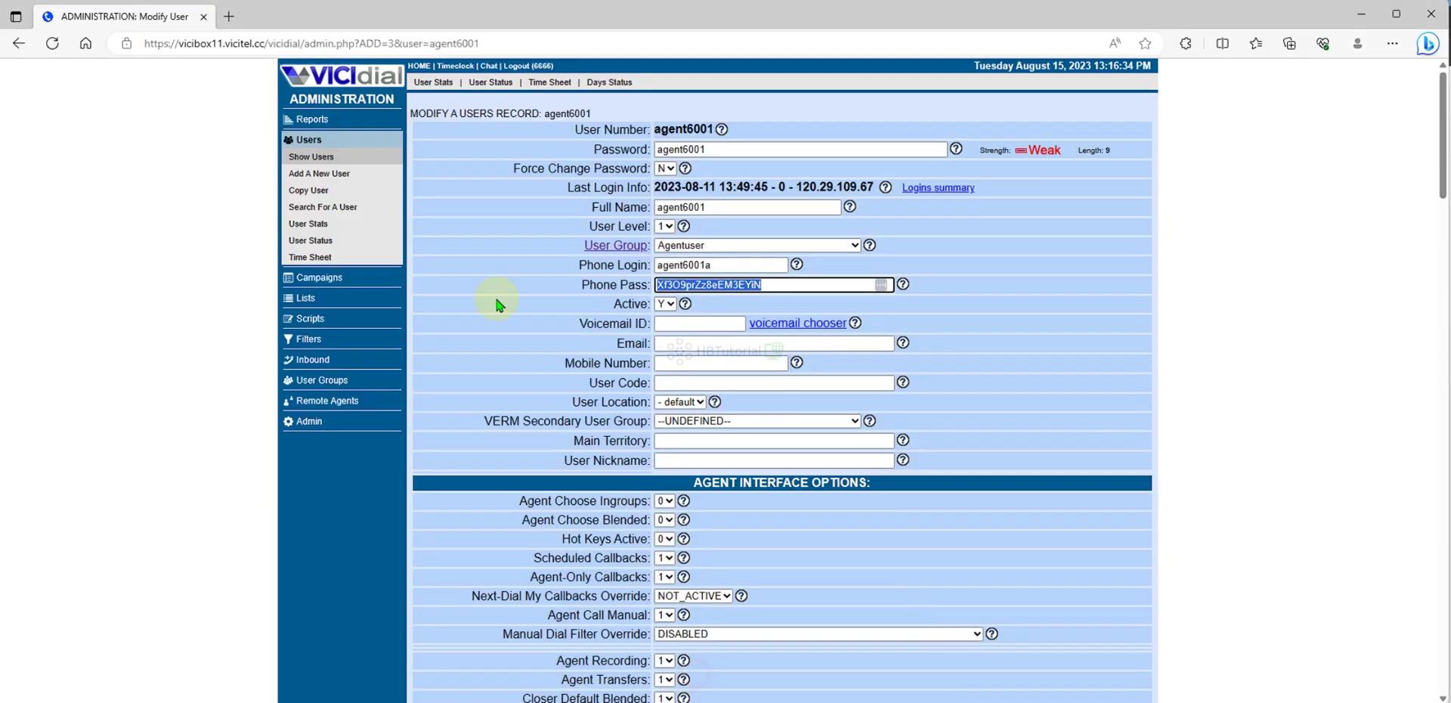
{"action": "double_click", "coordinate": [690, 128]}
{"action": "key", "text": "ctrl+c"}
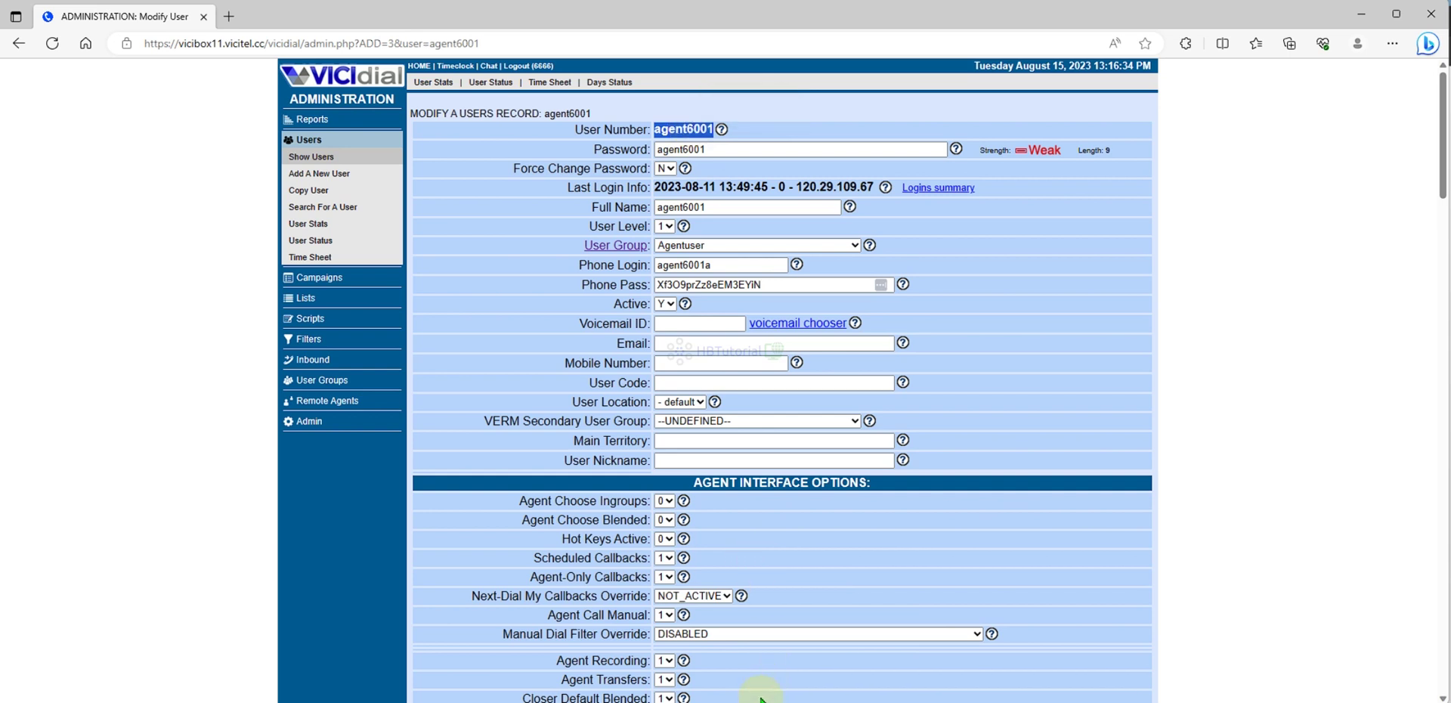
{"action": "left_click", "coordinate": [823, 654]}
{"action": "left_click", "coordinate": [705, 185]}
{"action": "key", "text": "ctrl+v"}
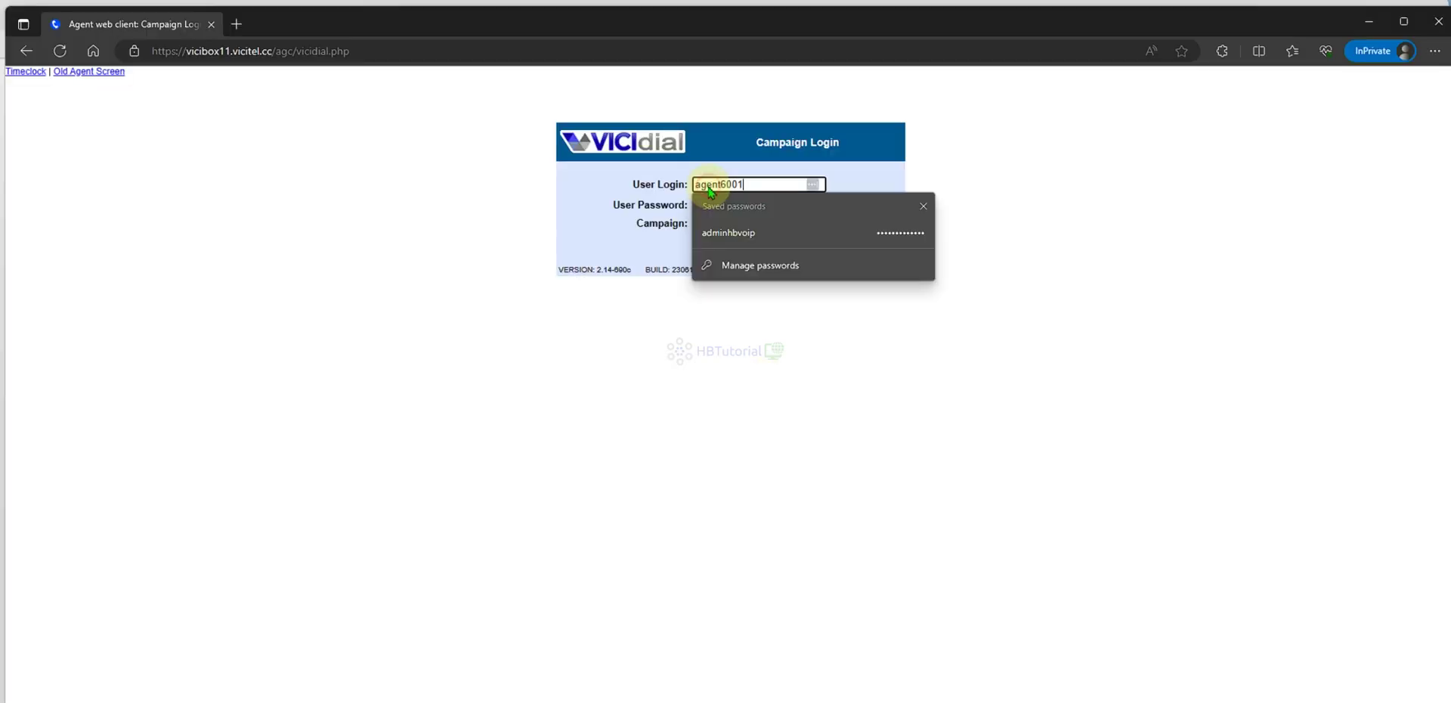
{"action": "left_click", "coordinate": [707, 205]}
{"action": "key", "text": "ctrl+v"}
{"action": "left_click", "coordinate": [706, 227]}
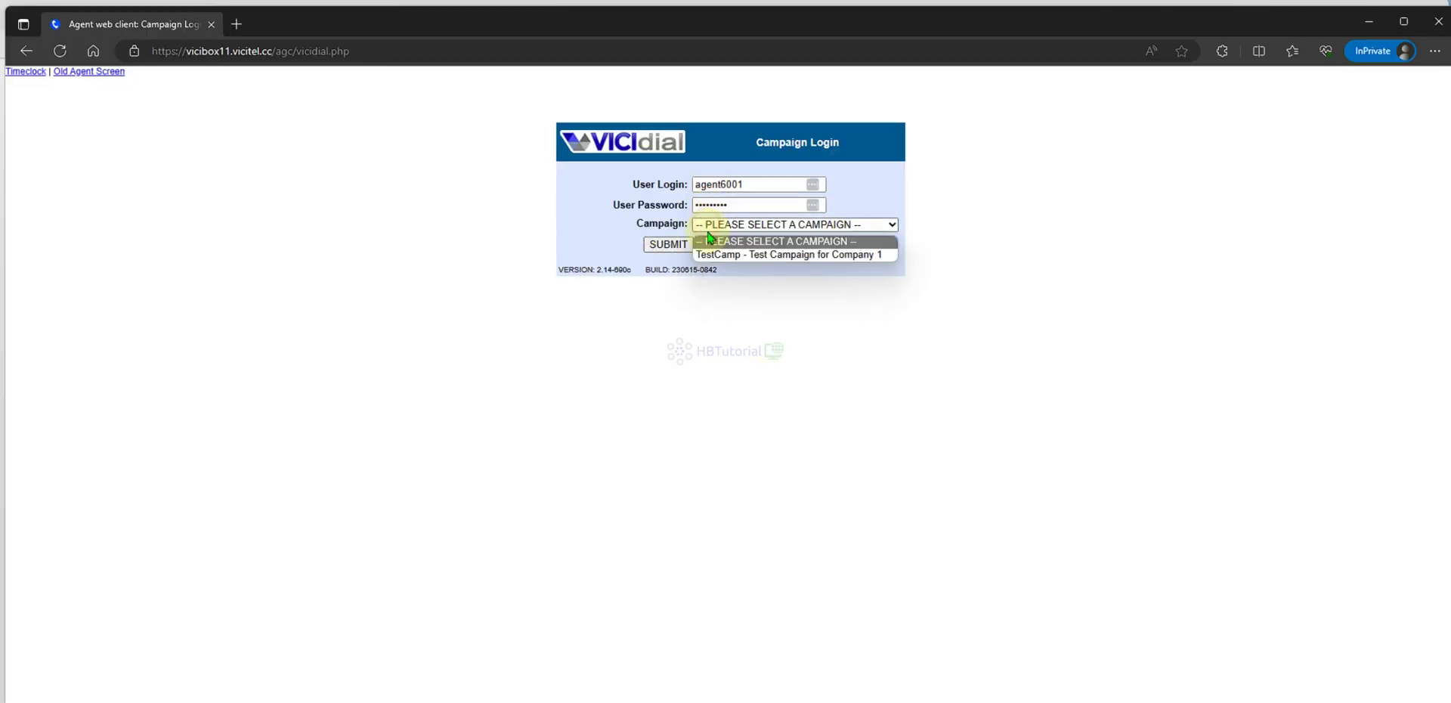
{"action": "left_click", "coordinate": [718, 256]}
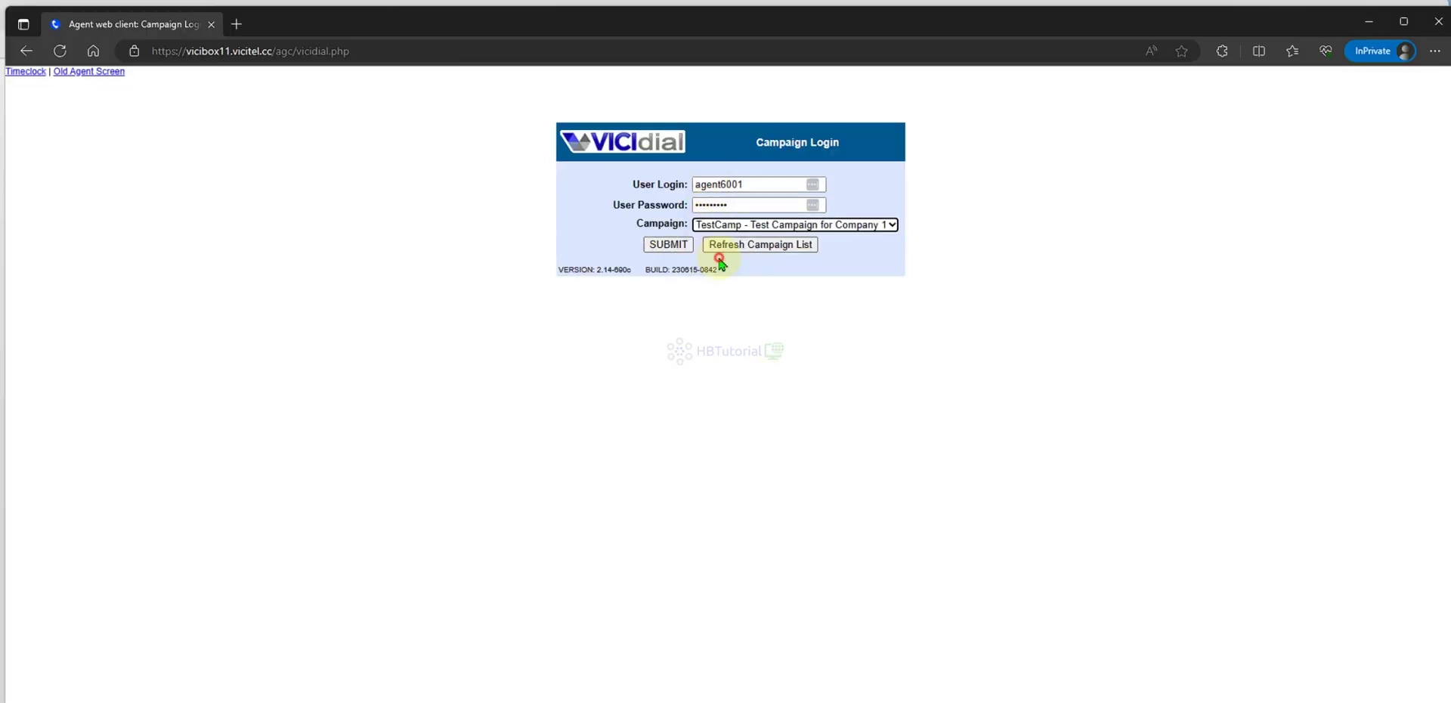
{"action": "left_click", "coordinate": [668, 244]}
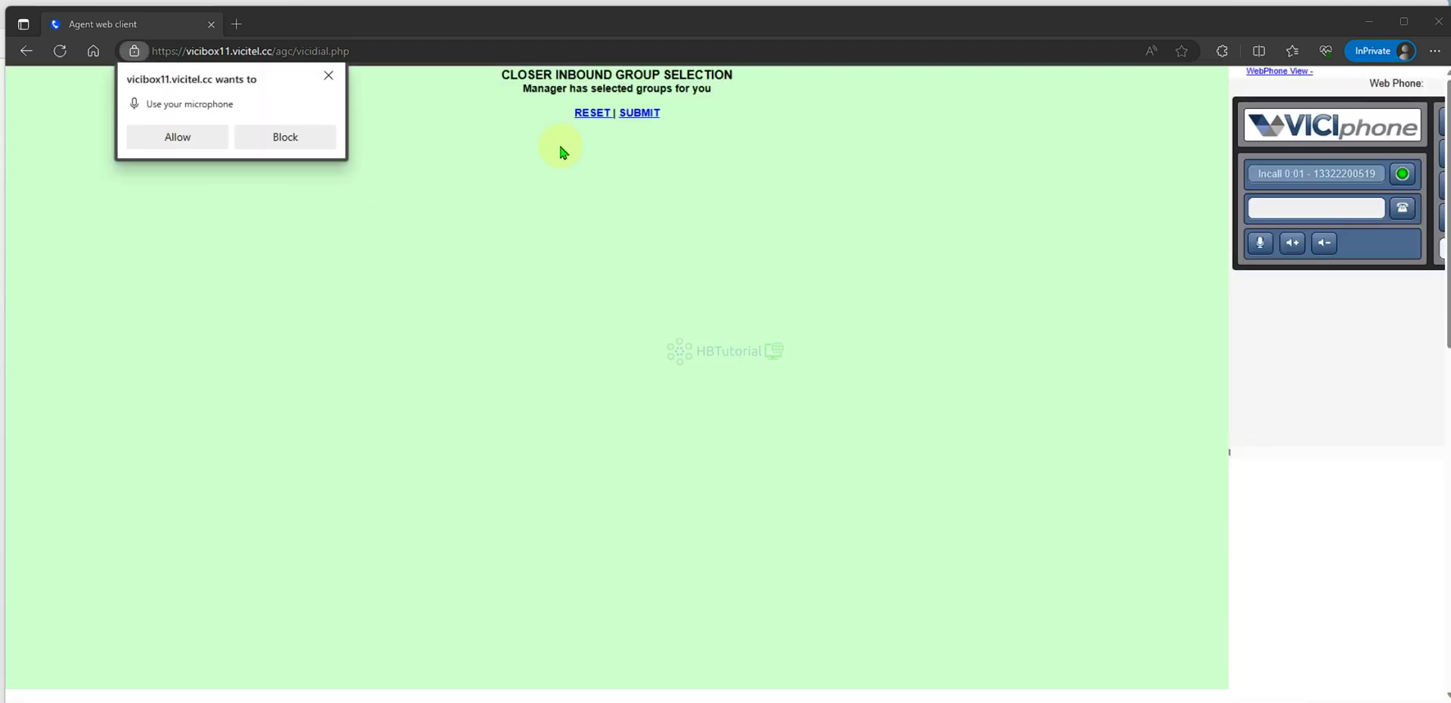
Allow microphone access and replace the web phone with other agents' status
{"action": "left_click", "coordinate": [181, 139]}
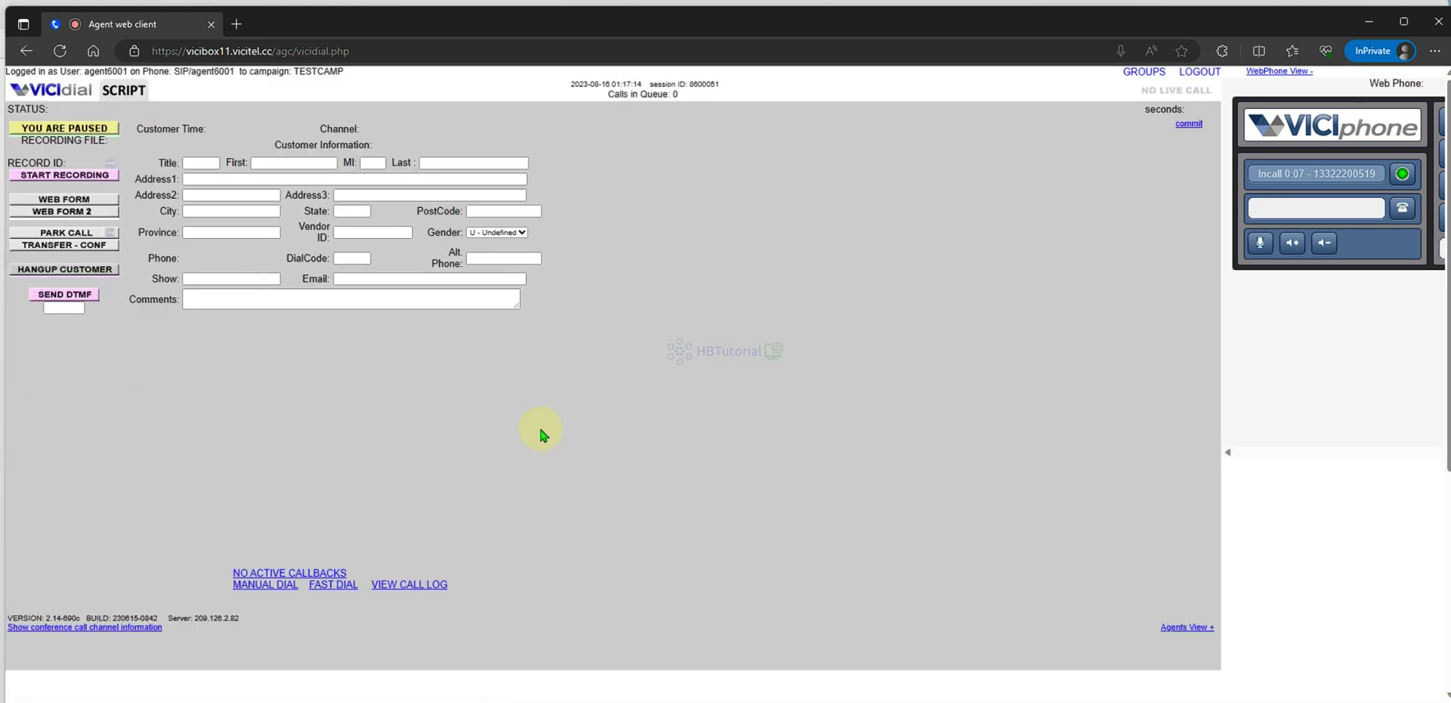
{"action": "left_click", "coordinate": [1187, 626]}
{"action": "left_click", "coordinate": [1279, 71]}
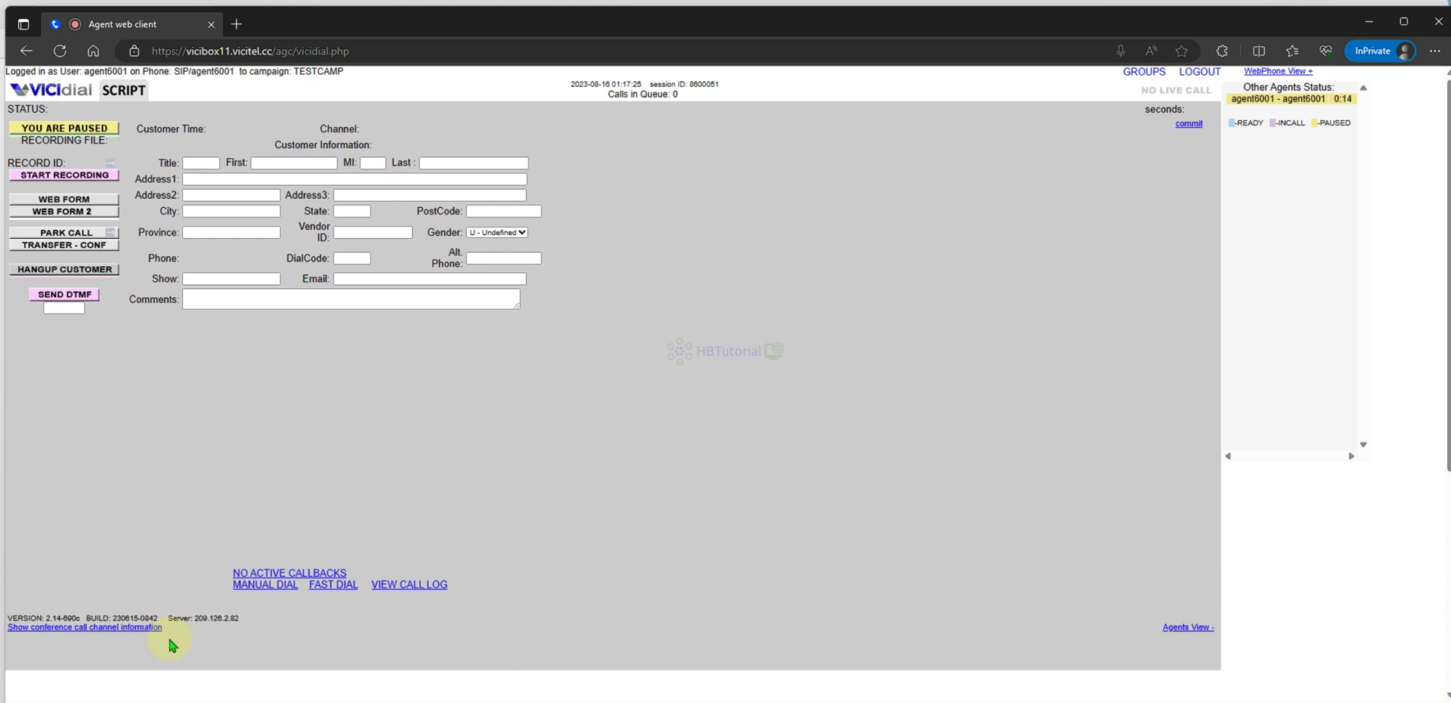
{"action": "scroll", "coordinate": [639, 616], "scroll_direction": "down", "scroll_amount": 5}
{"action": "scroll", "coordinate": [642, 612], "scroll_direction": "up", "scroll_amount": 5}
Review TestCamp's five custom hot keys in admin, then return to the users list
{"action": "left_click", "coordinate": [659, 652]}
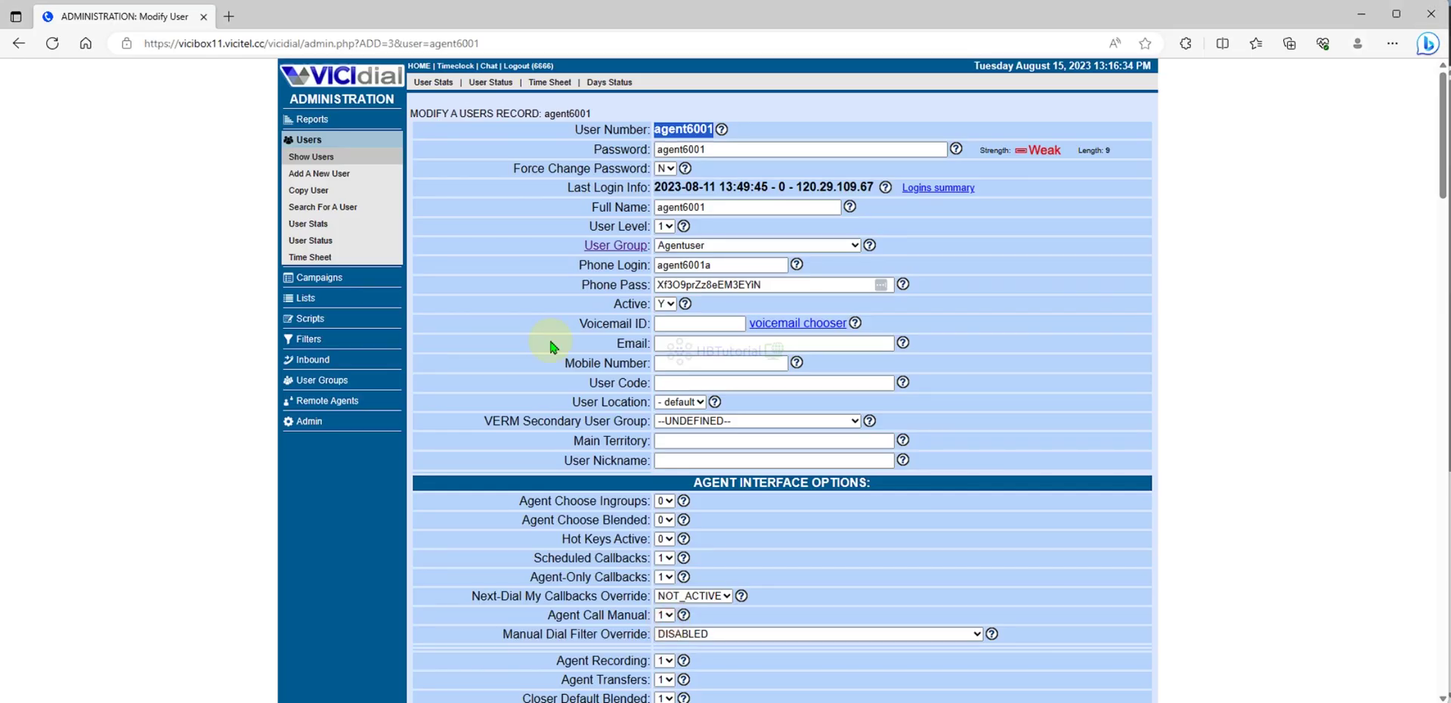
{"action": "left_click", "coordinate": [320, 116]}
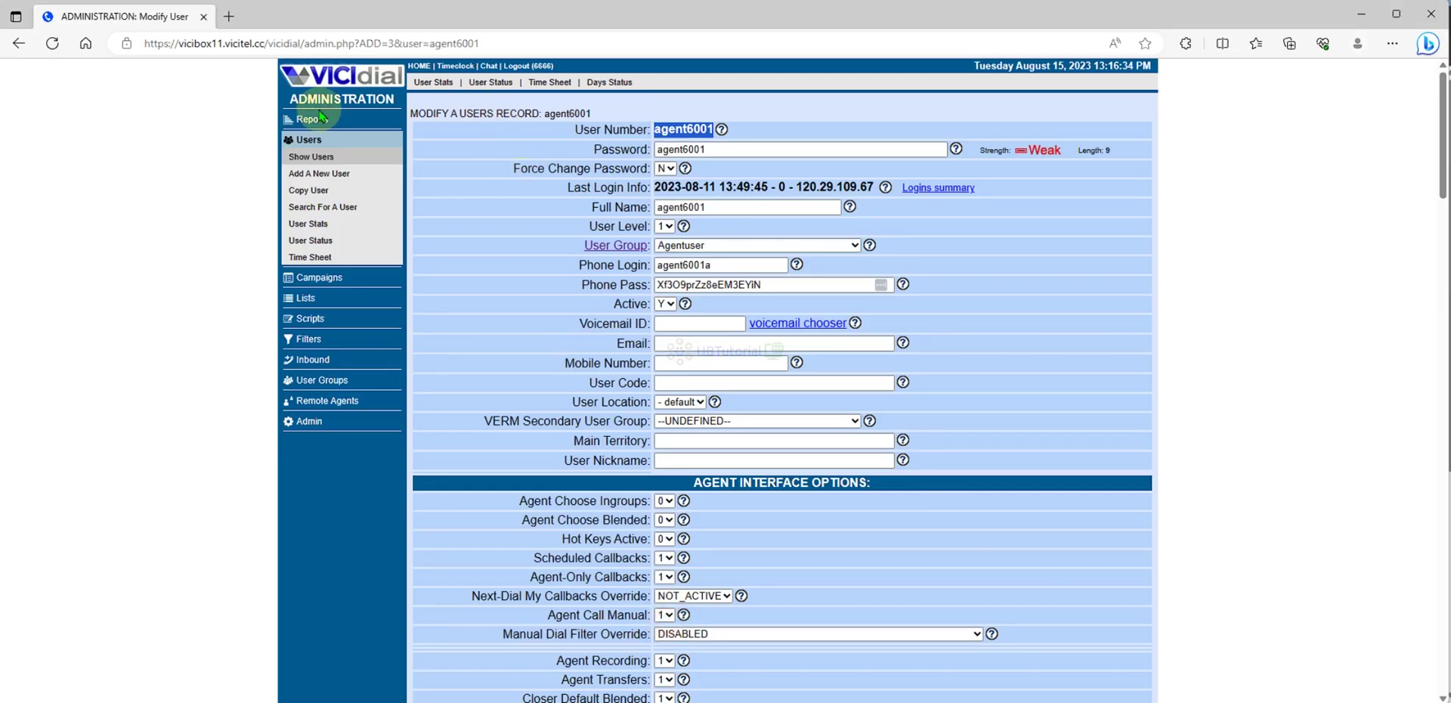
{"action": "left_click", "coordinate": [306, 277]}
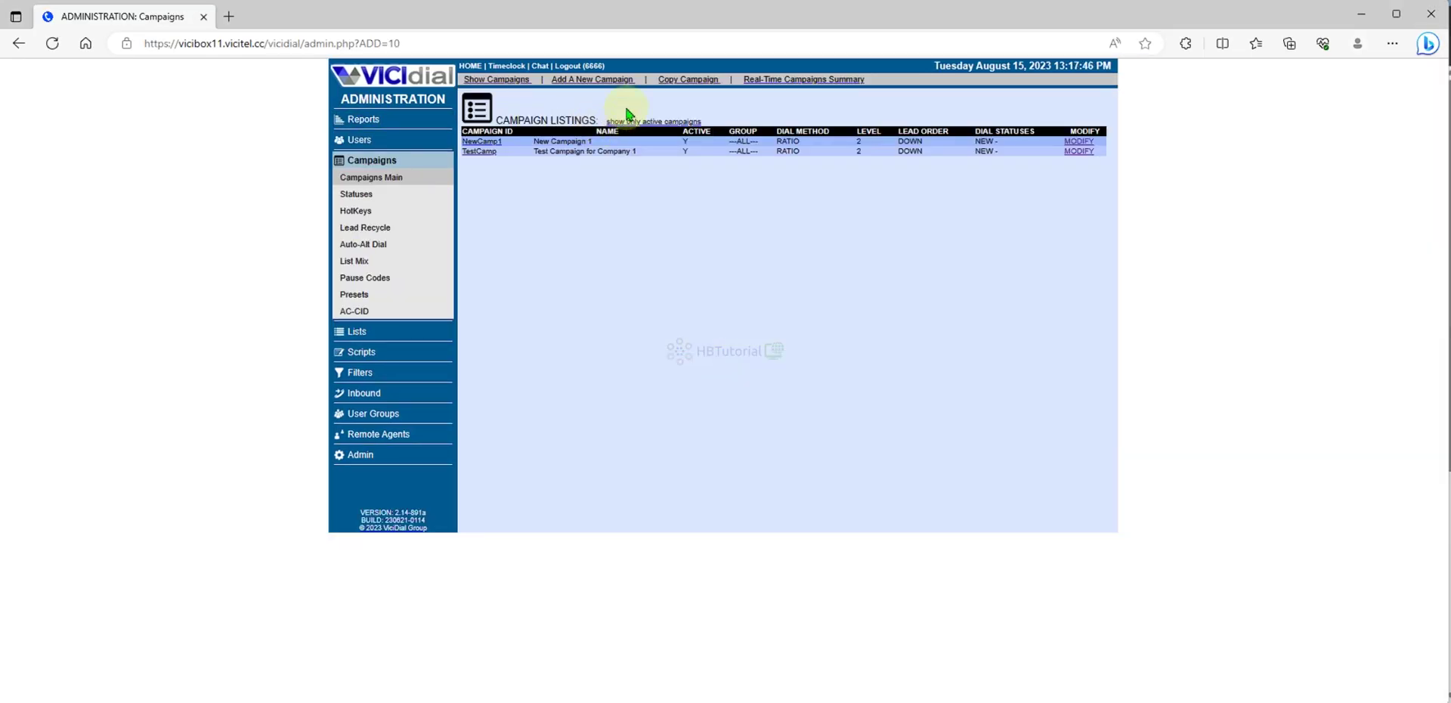
{"action": "left_click", "coordinate": [1078, 151]}
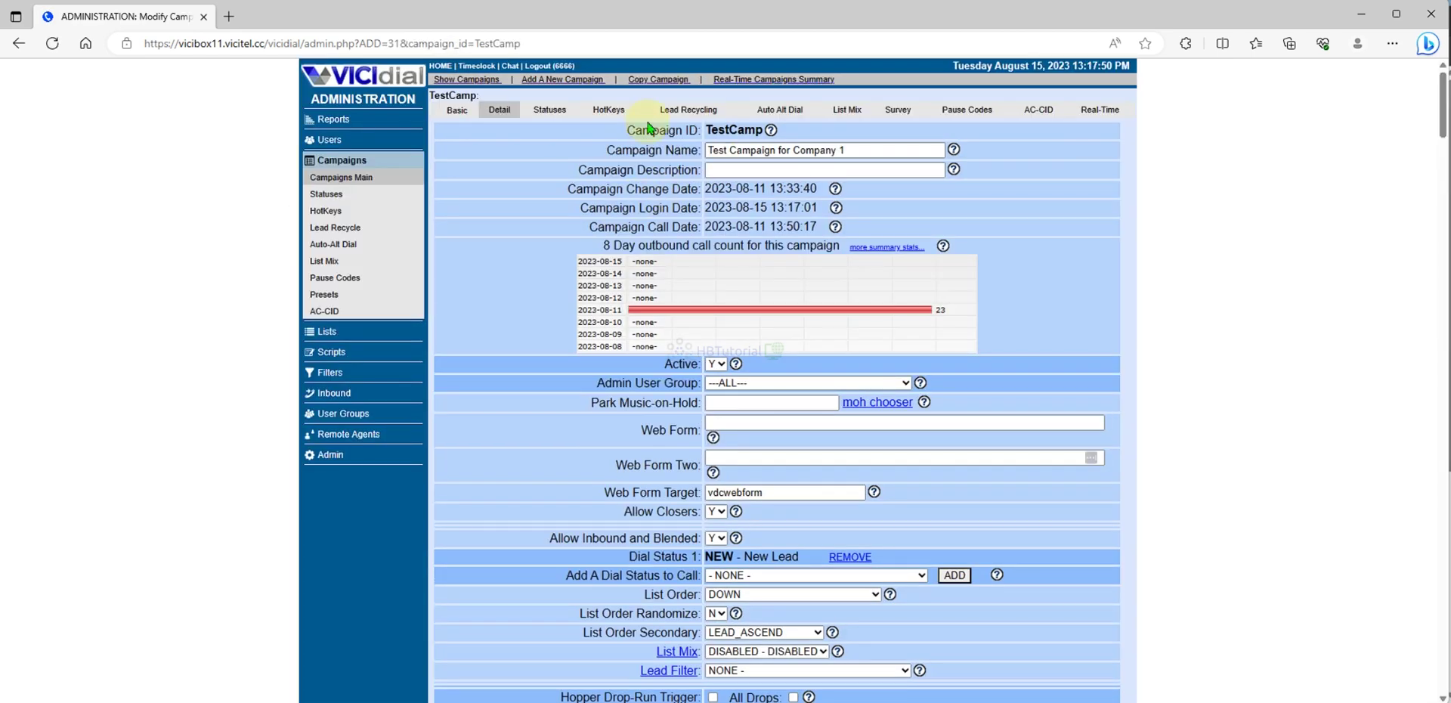
{"action": "left_click", "coordinate": [610, 110]}
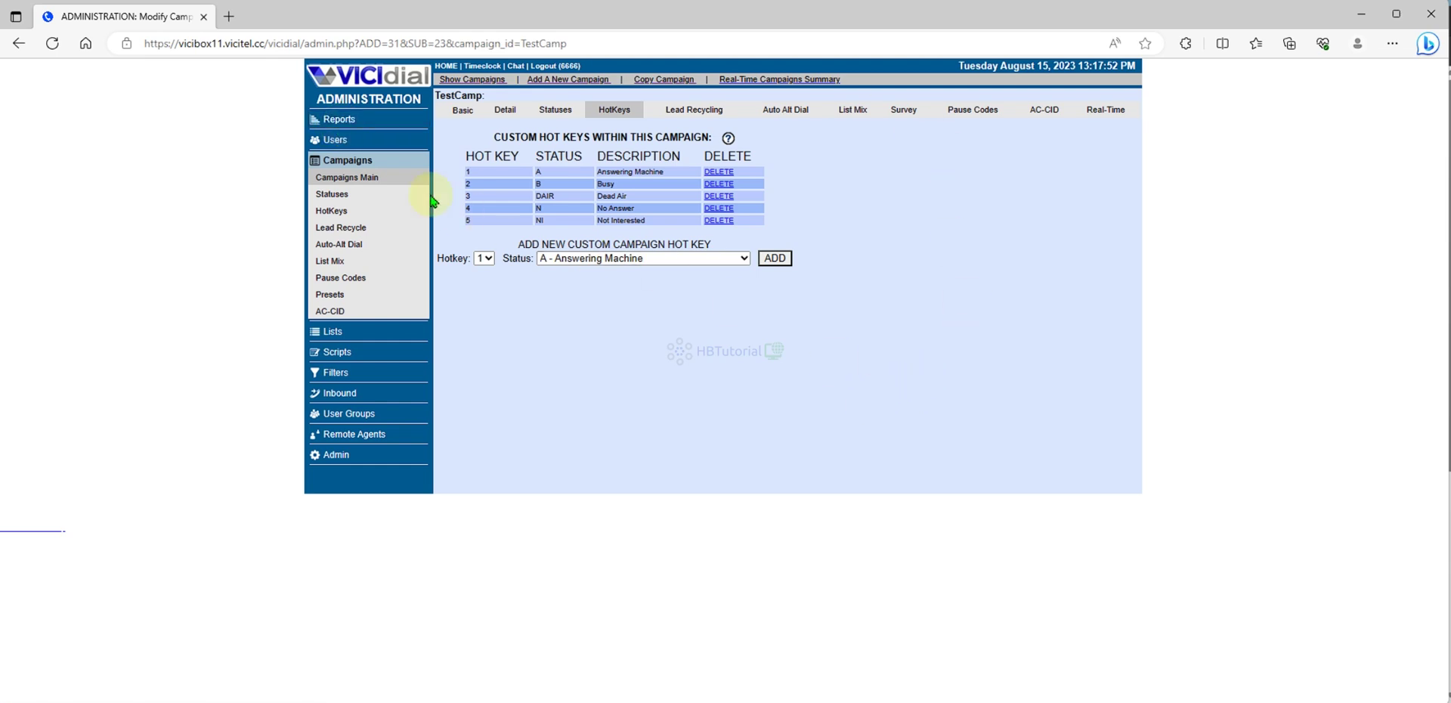
{"action": "left_click", "coordinate": [348, 140]}
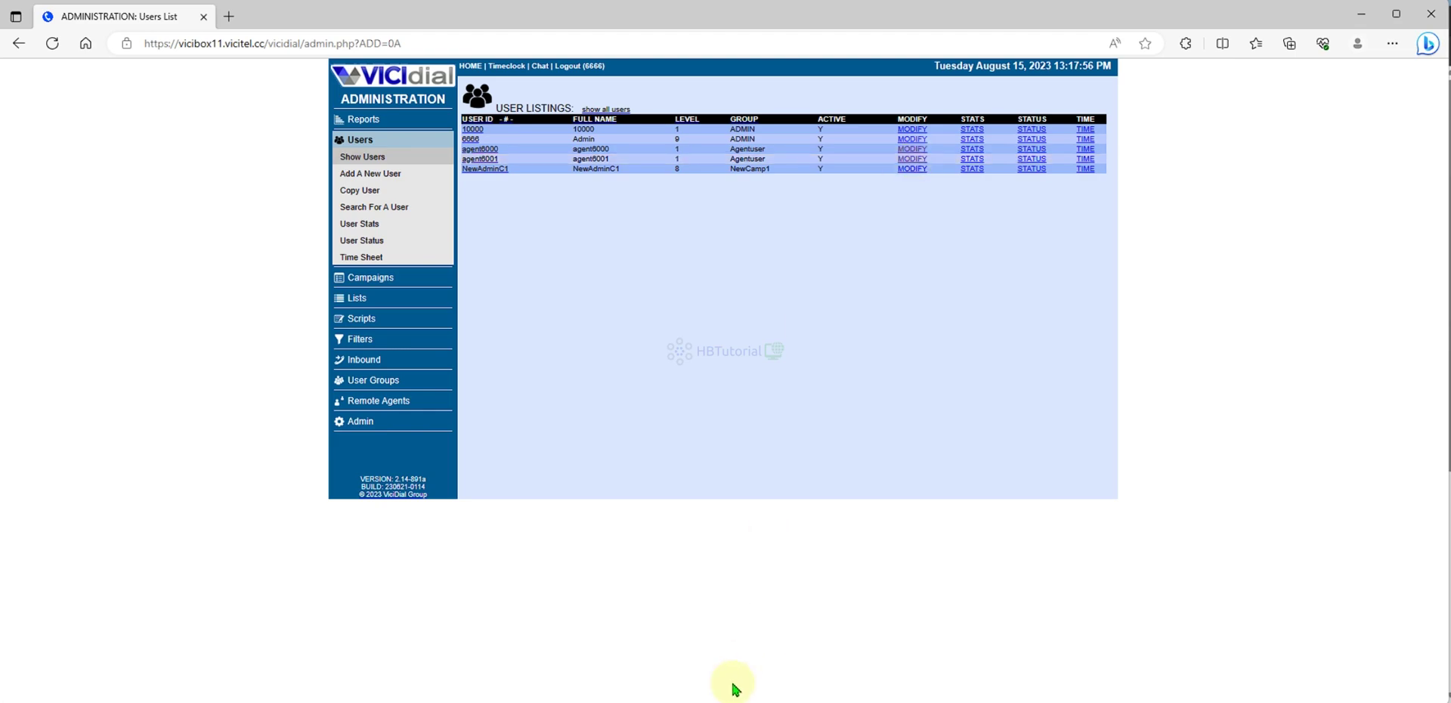
Set agent6001's Hot Keys Active to 1, submit the user, and return to the agent client
{"action": "left_click", "coordinate": [792, 650]}
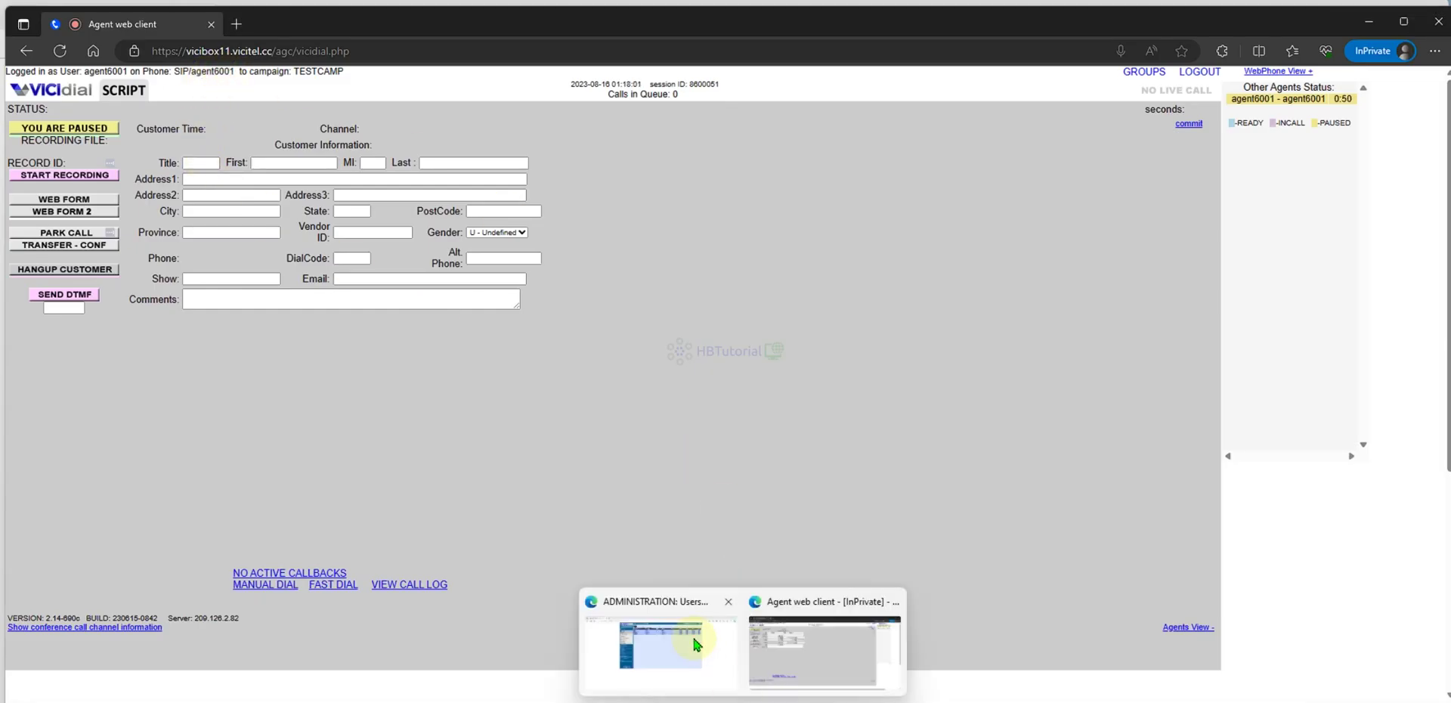
{"action": "left_click", "coordinate": [692, 638]}
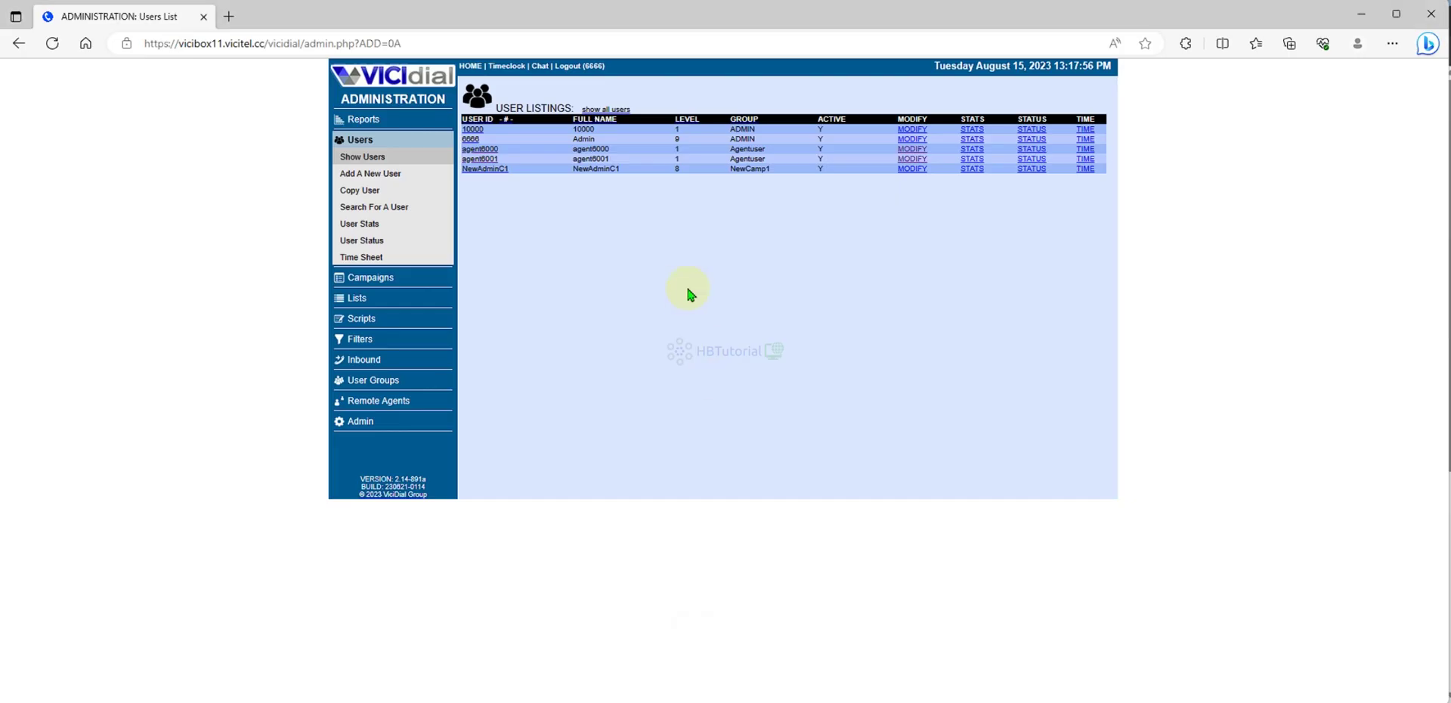
{"action": "left_click", "coordinate": [913, 160]}
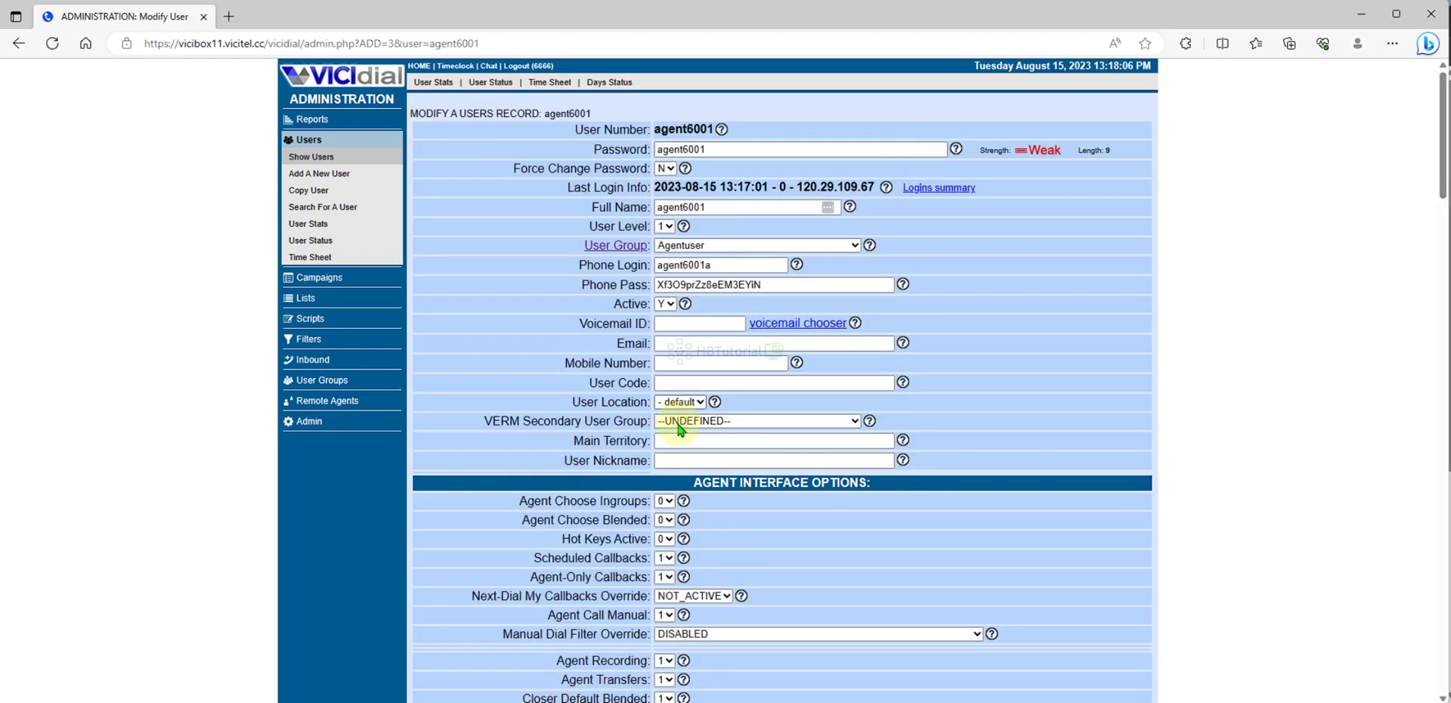
{"action": "scroll", "coordinate": [518, 379], "scroll_direction": "down", "scroll_amount": 5}
{"action": "left_click_drag", "start_coordinate": [518, 279], "coordinate": [665, 281]}
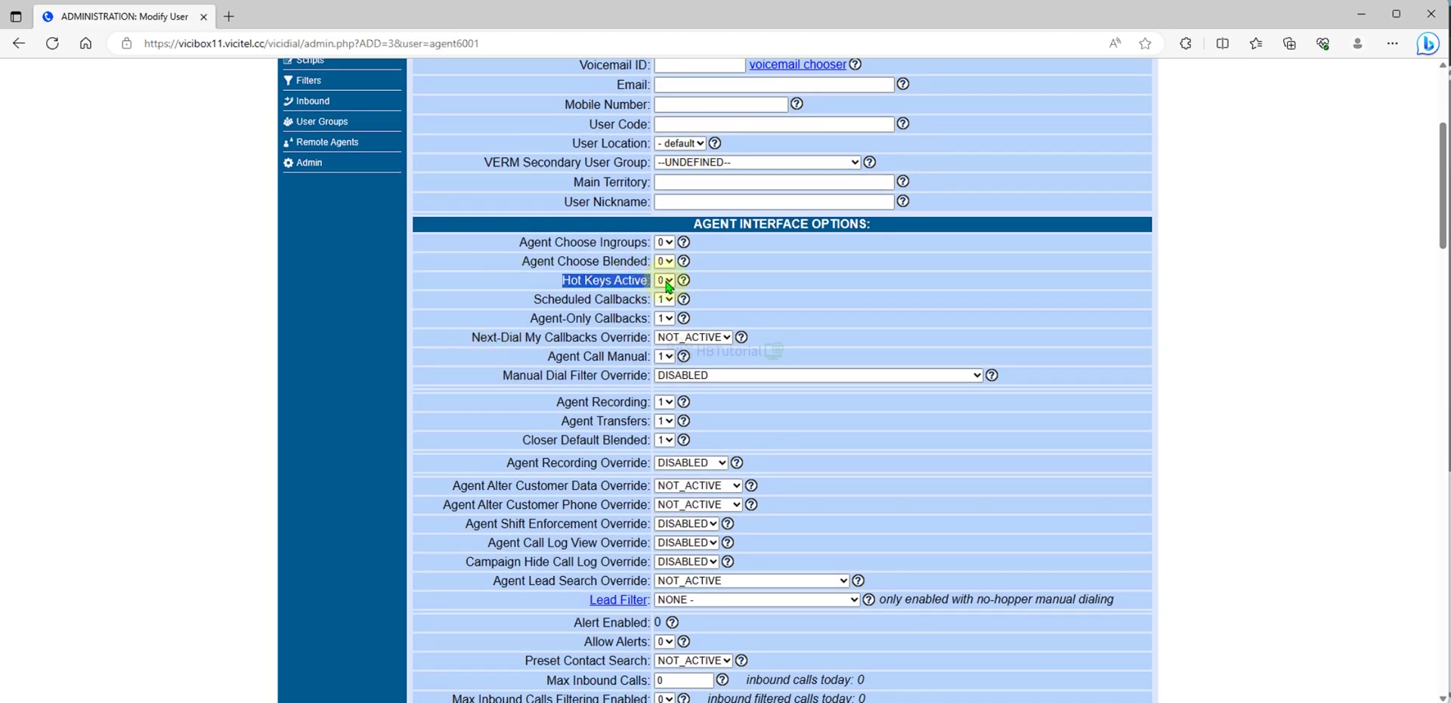
{"action": "left_click", "coordinate": [508, 293]}
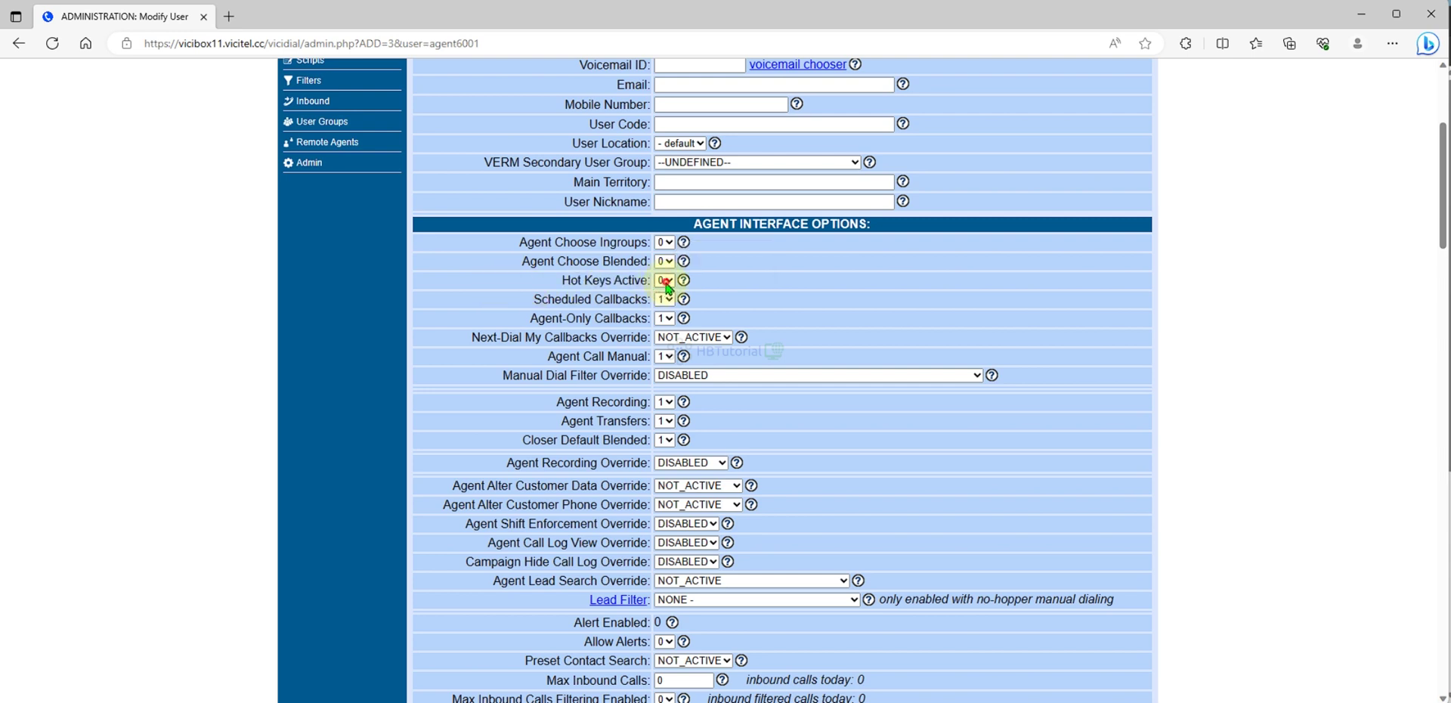
{"action": "left_click", "coordinate": [664, 280]}
{"action": "left_click", "coordinate": [665, 305]}
{"action": "scroll", "coordinate": [713, 411], "scroll_direction": "down", "scroll_amount": 15}
{"action": "scroll", "coordinate": [710, 410], "scroll_direction": "down", "scroll_amount": 10}
{"action": "scroll", "coordinate": [714, 423], "scroll_direction": "down", "scroll_amount": 1}
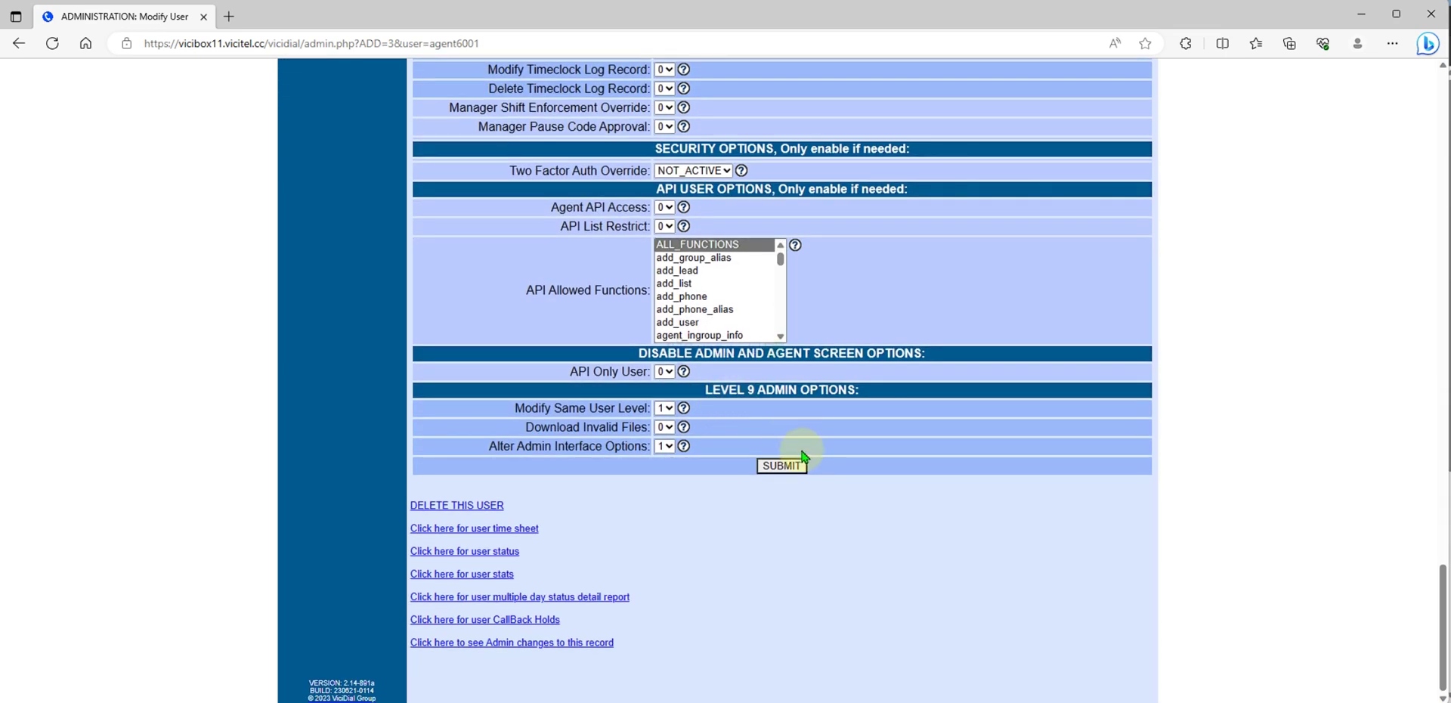
{"action": "left_click", "coordinate": [783, 465]}
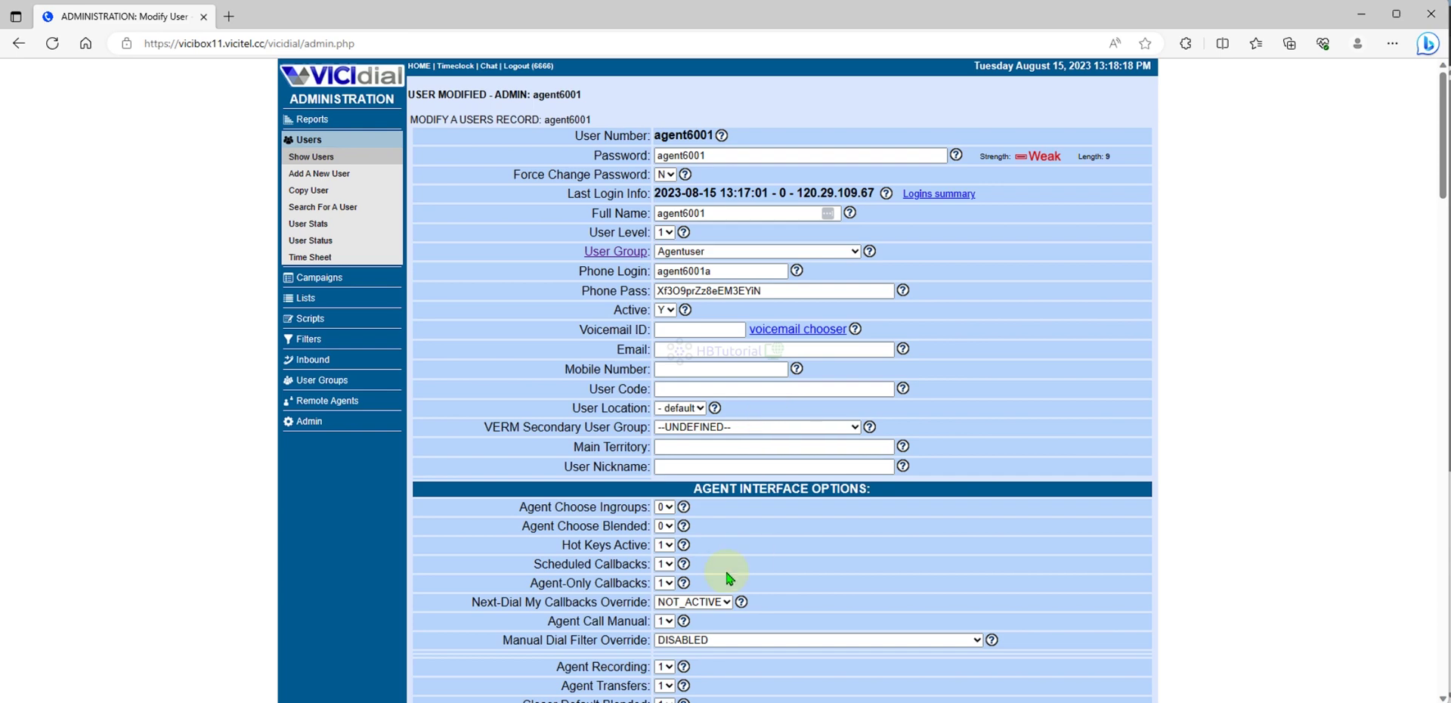
{"action": "left_click", "coordinate": [794, 631]}
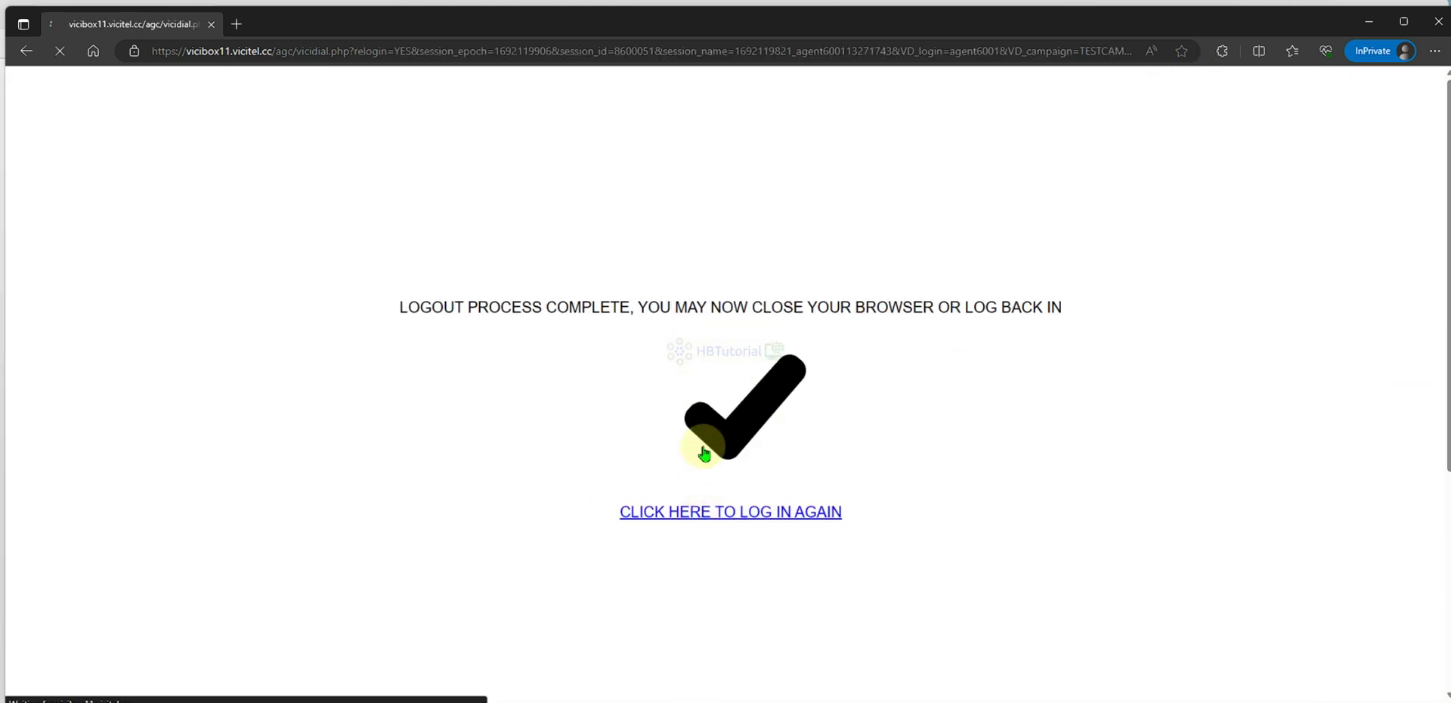
Log agent6001 back into TESTCAMP from the logout-complete screen
{"action": "left_click", "coordinate": [660, 287]}
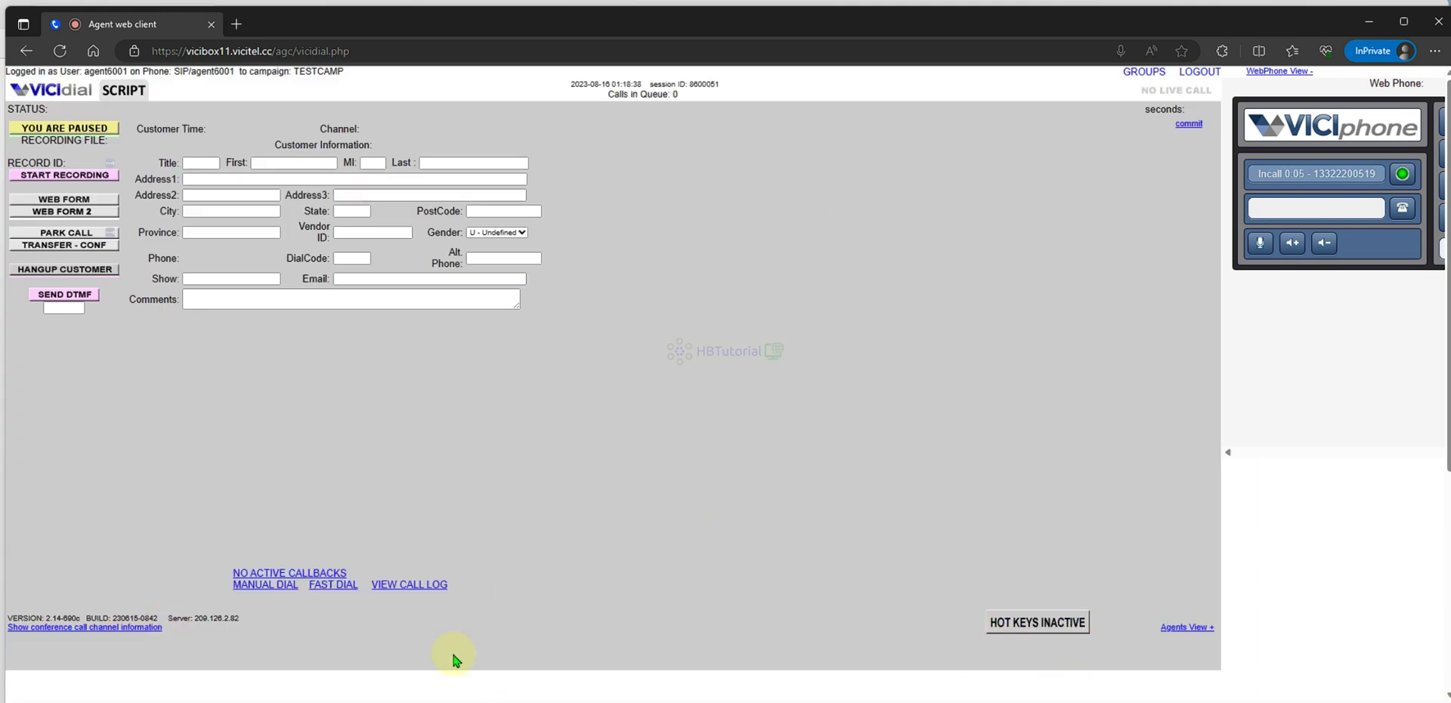
{"action": "mouse_move", "coordinate": [1036, 623]}
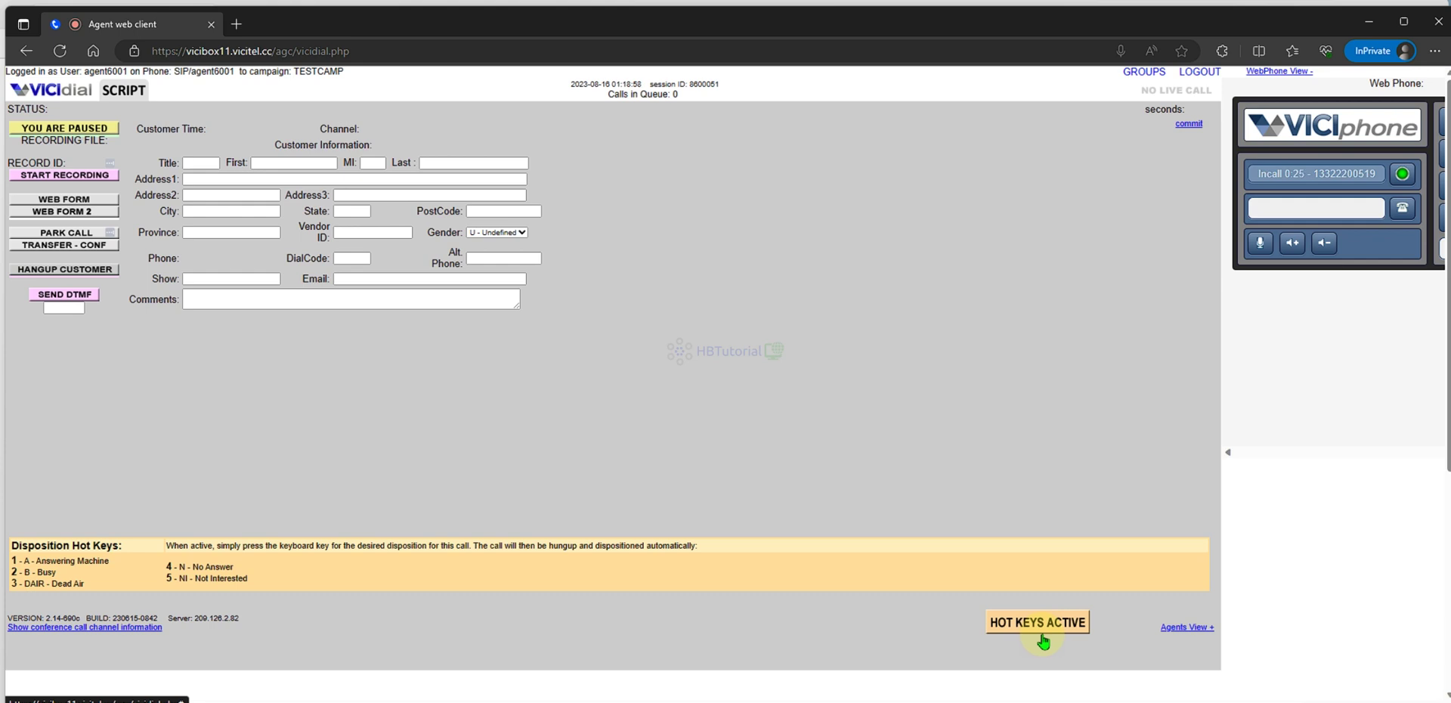
Turn hot keys off, page the call log back to 2023-08-11, and redial a logged call
{"action": "left_click", "coordinate": [1042, 637]}
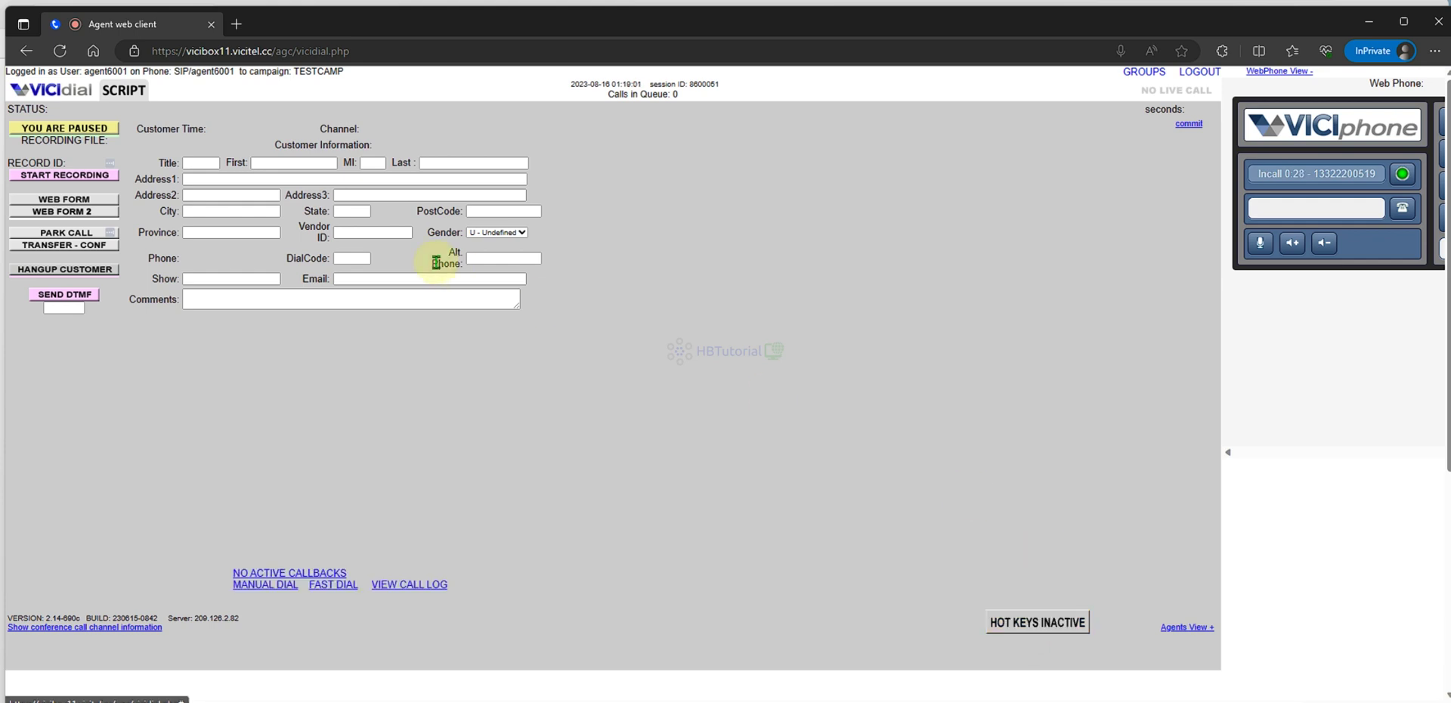
{"action": "left_click", "coordinate": [428, 588]}
{"action": "left_click", "coordinate": [568, 90]}
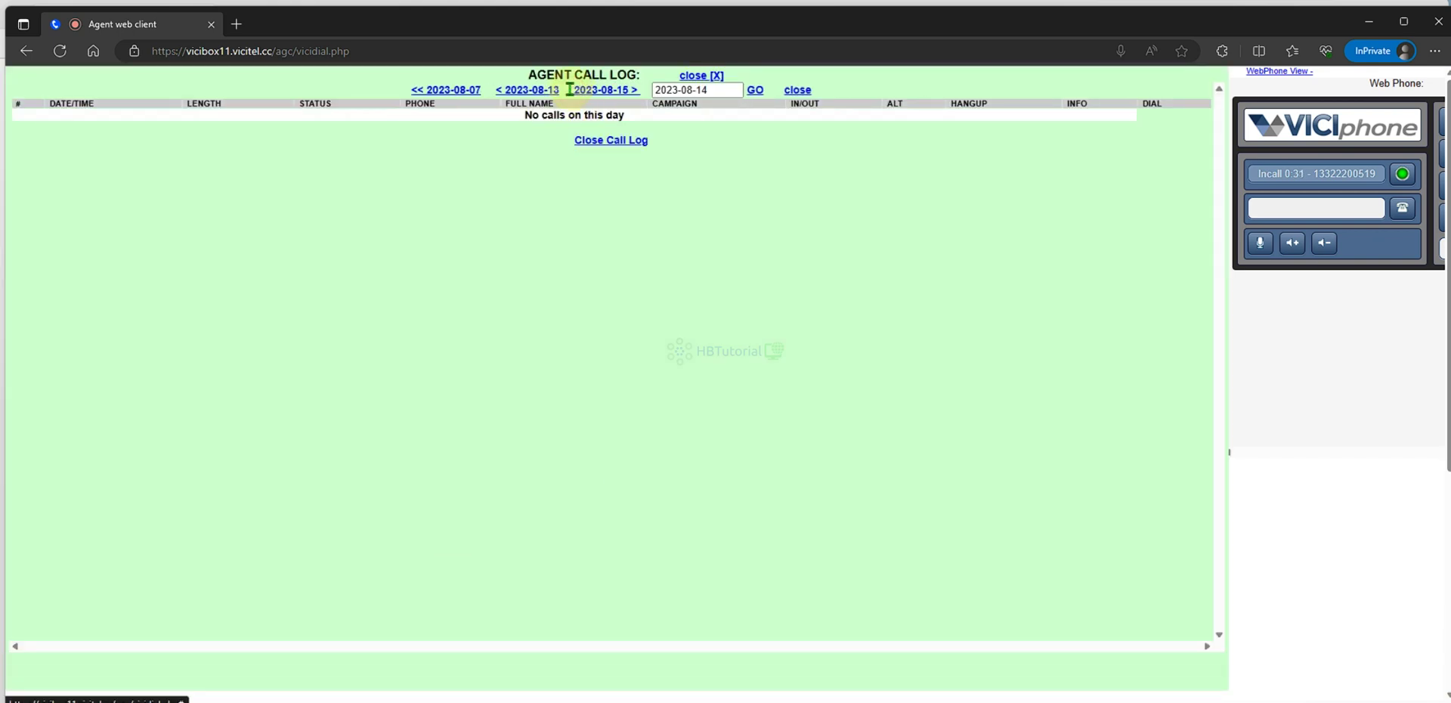
{"action": "left_click", "coordinate": [541, 92]}
{"action": "left_click", "coordinate": [541, 91]}
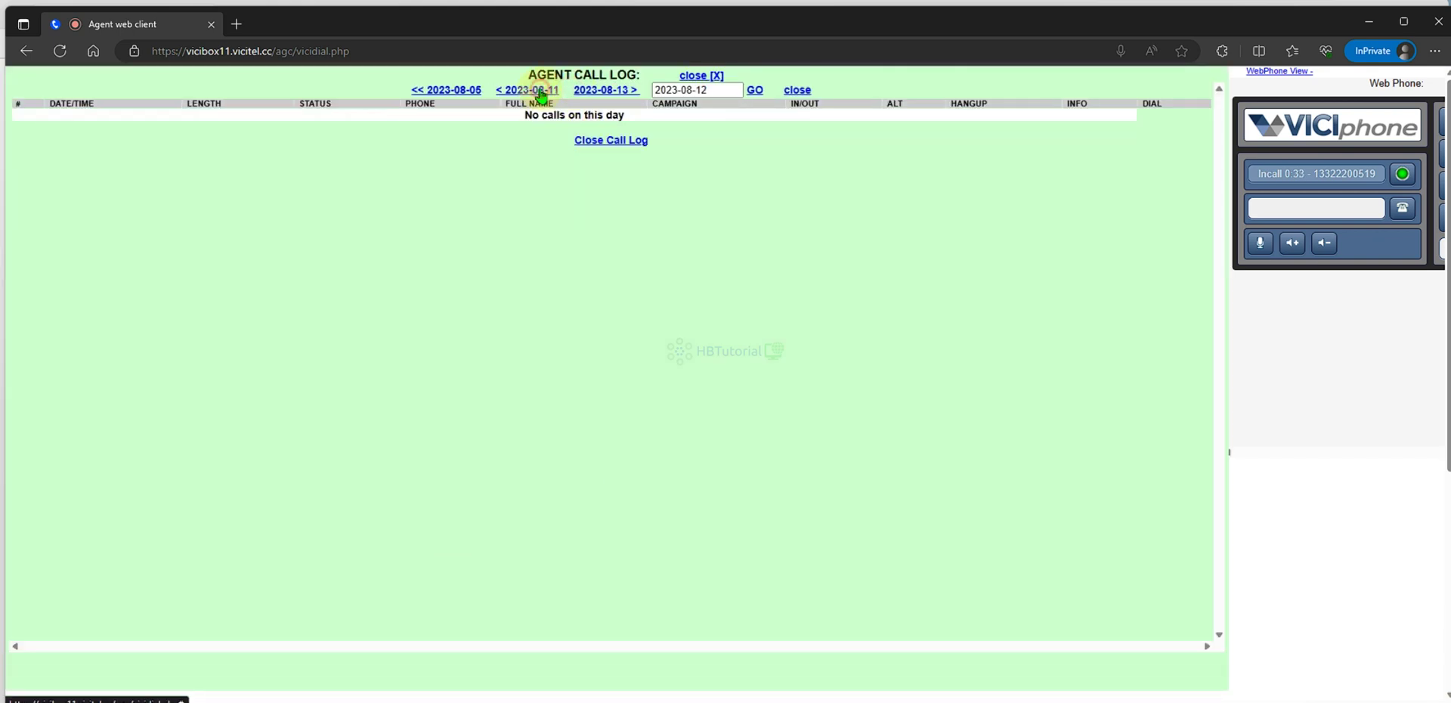
{"action": "left_click", "coordinate": [541, 91]}
{"action": "left_click", "coordinate": [602, 92]}
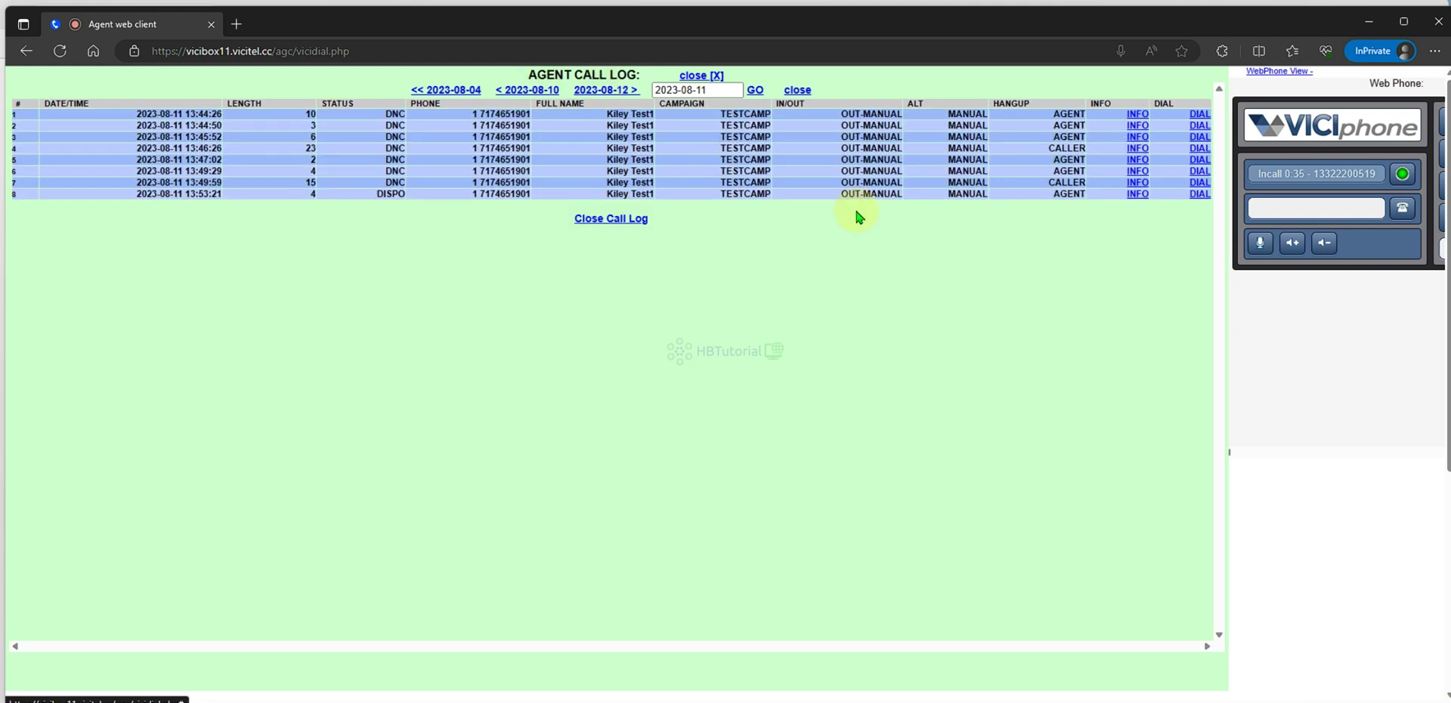
{"action": "left_click", "coordinate": [1200, 194]}
Dial the test lead and disposition the live call as A - Answering Machine with hot key 1
{"action": "left_click", "coordinate": [514, 366]}
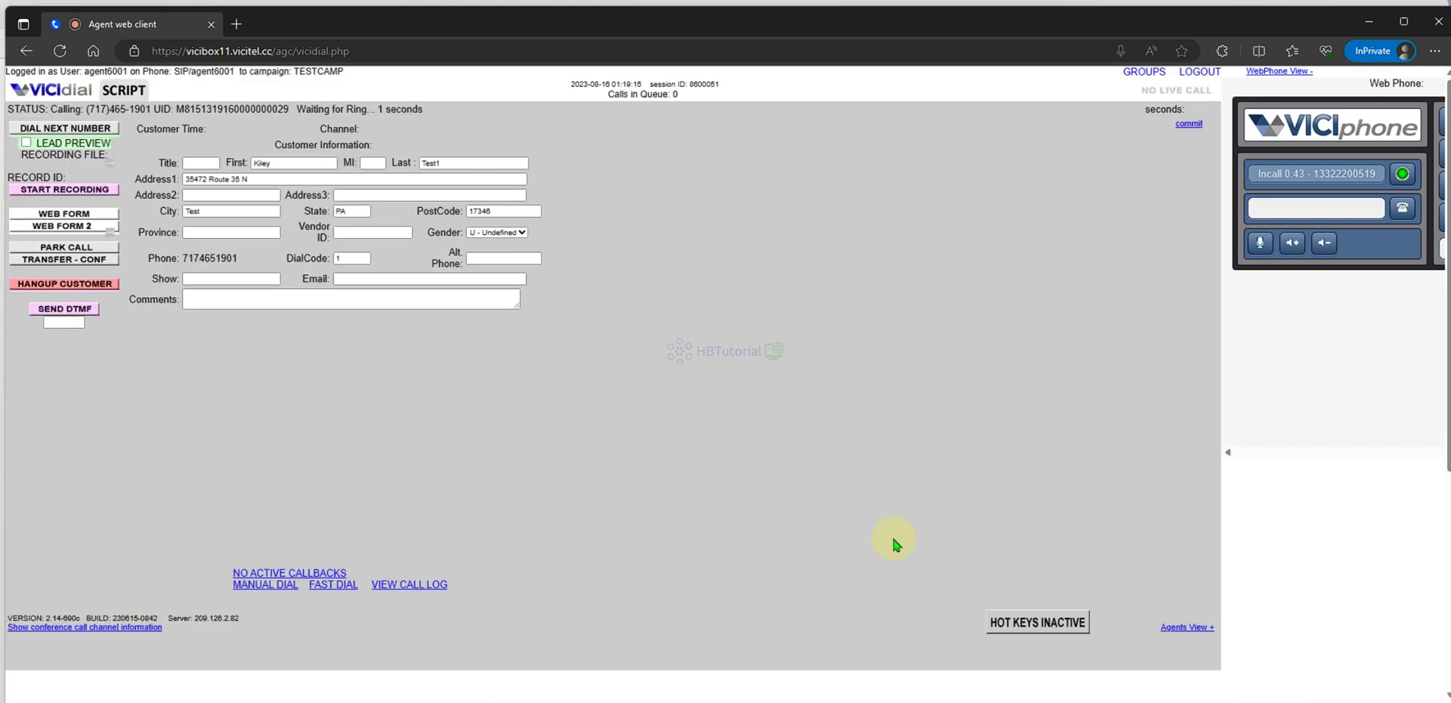
{"action": "left_click", "coordinate": [1067, 633]}
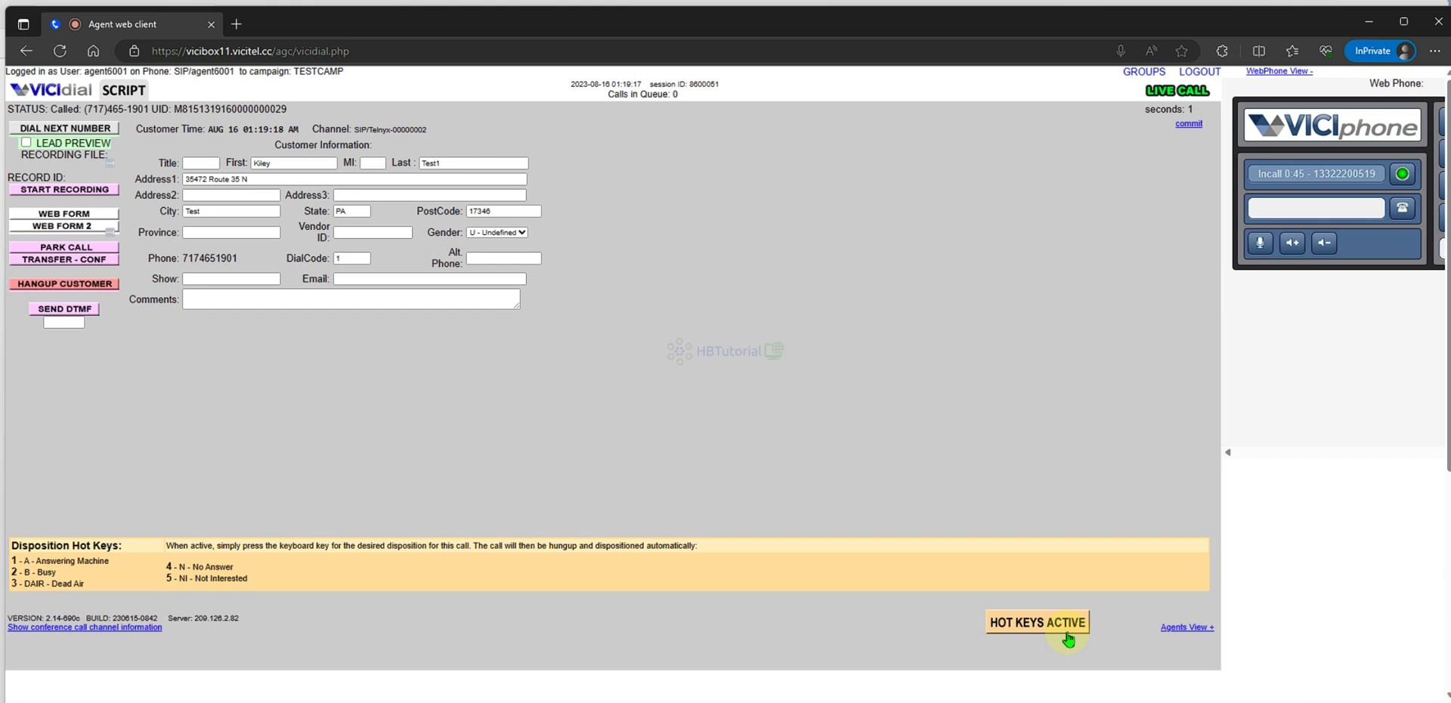
{"action": "left_click", "coordinate": [1067, 635]}
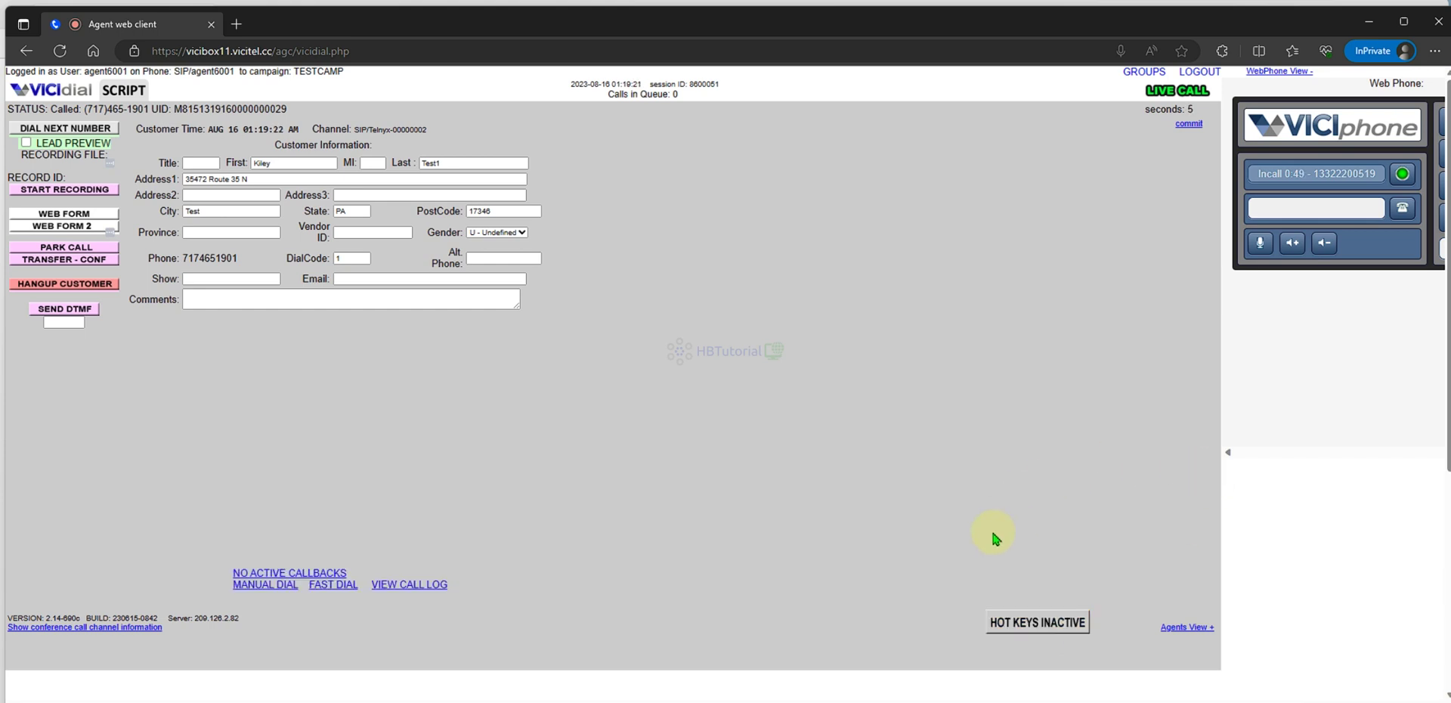
{"action": "left_click", "coordinate": [1031, 624]}
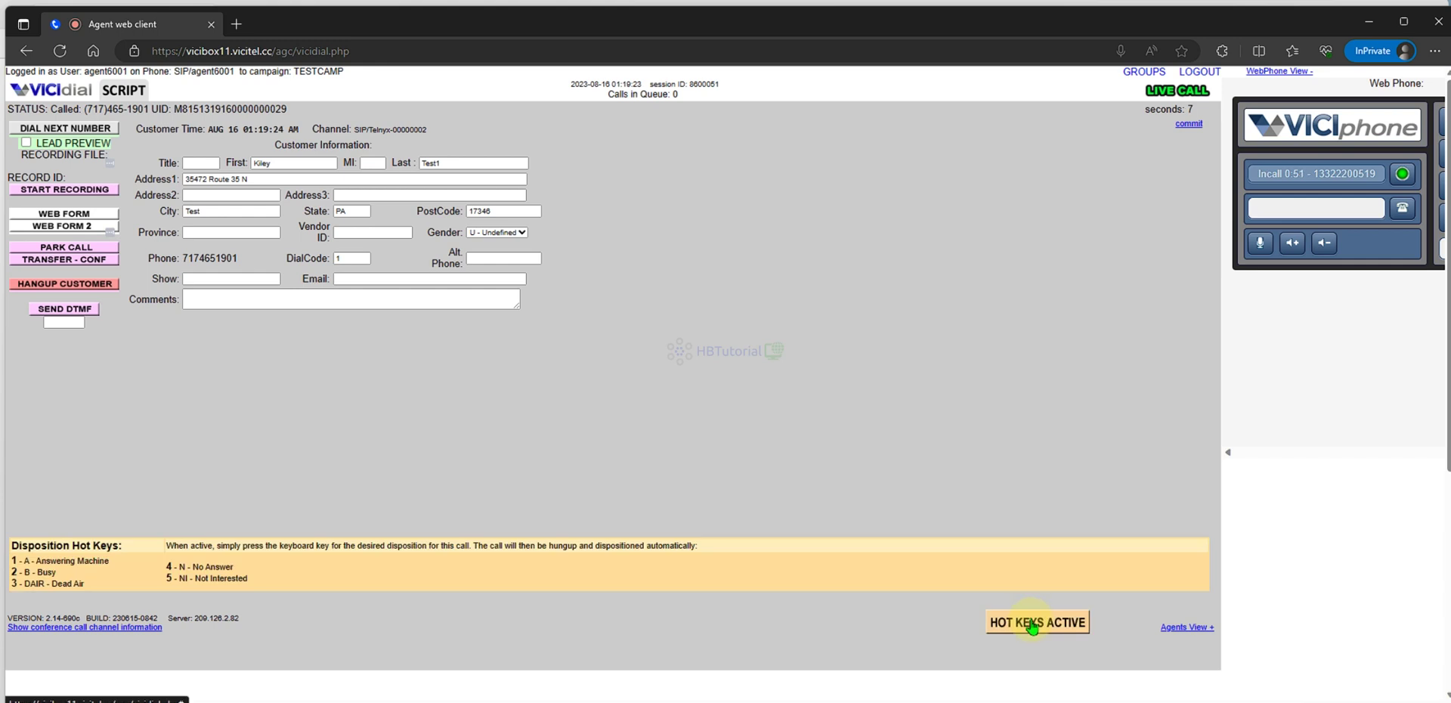
{"action": "key", "text": "1"}
{"action": "left_click", "coordinate": [1033, 627]}
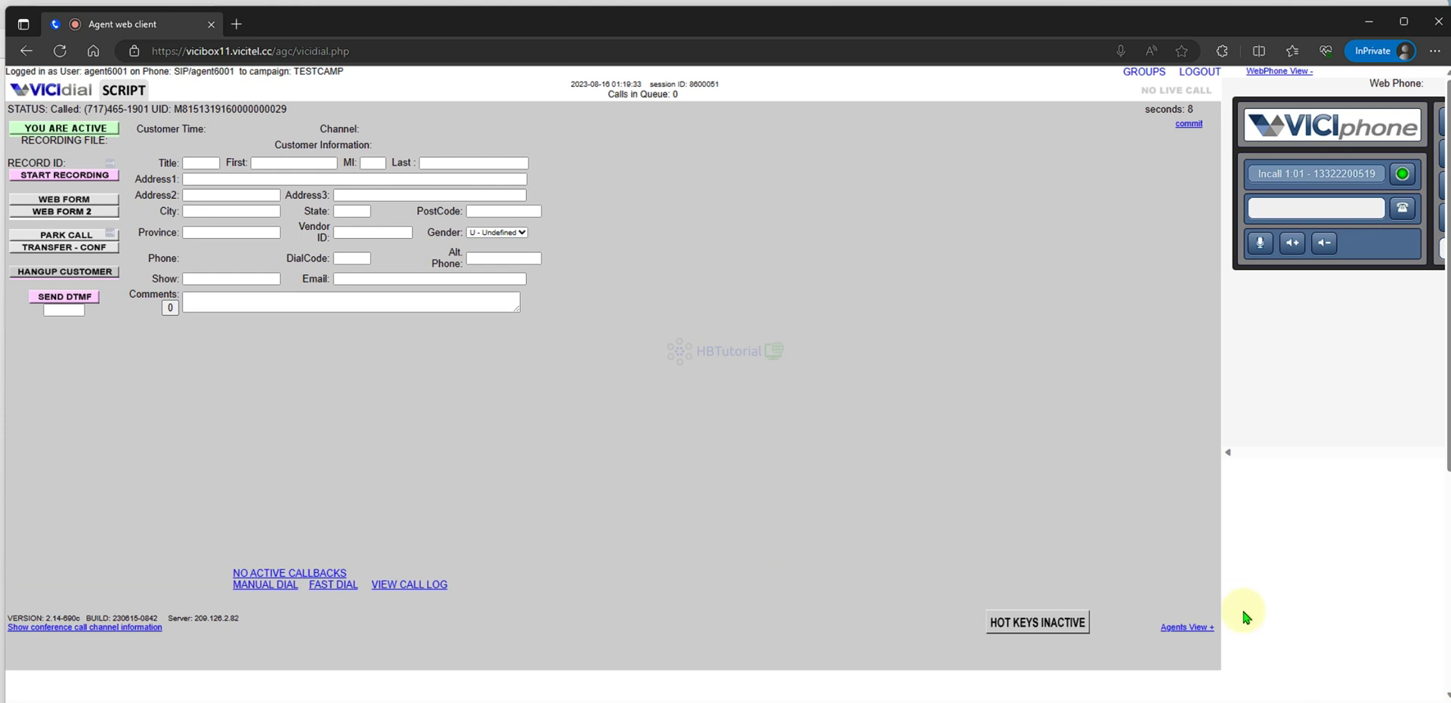
Turn hot keys off, pause the agent, and confirm today's status A call in the call log
{"action": "left_click", "coordinate": [1010, 635]}
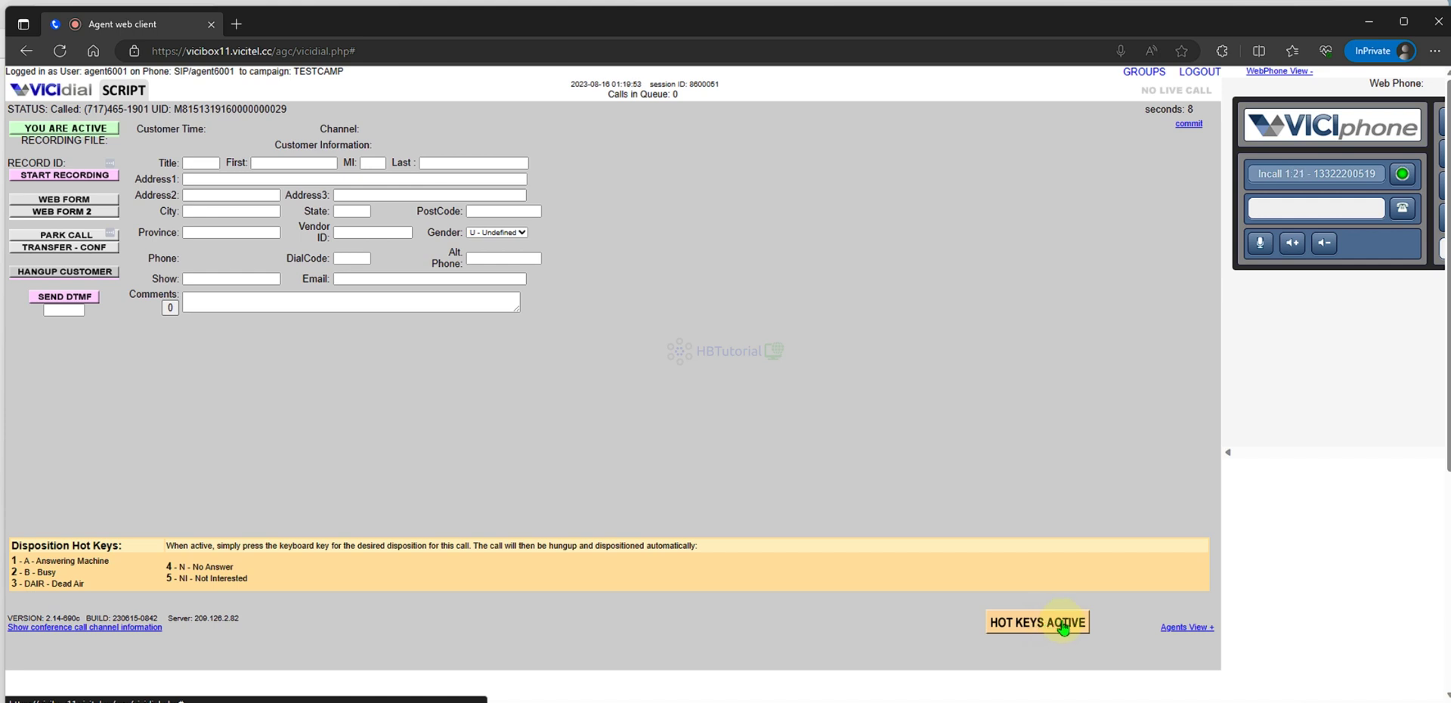
{"action": "left_click", "coordinate": [1063, 626]}
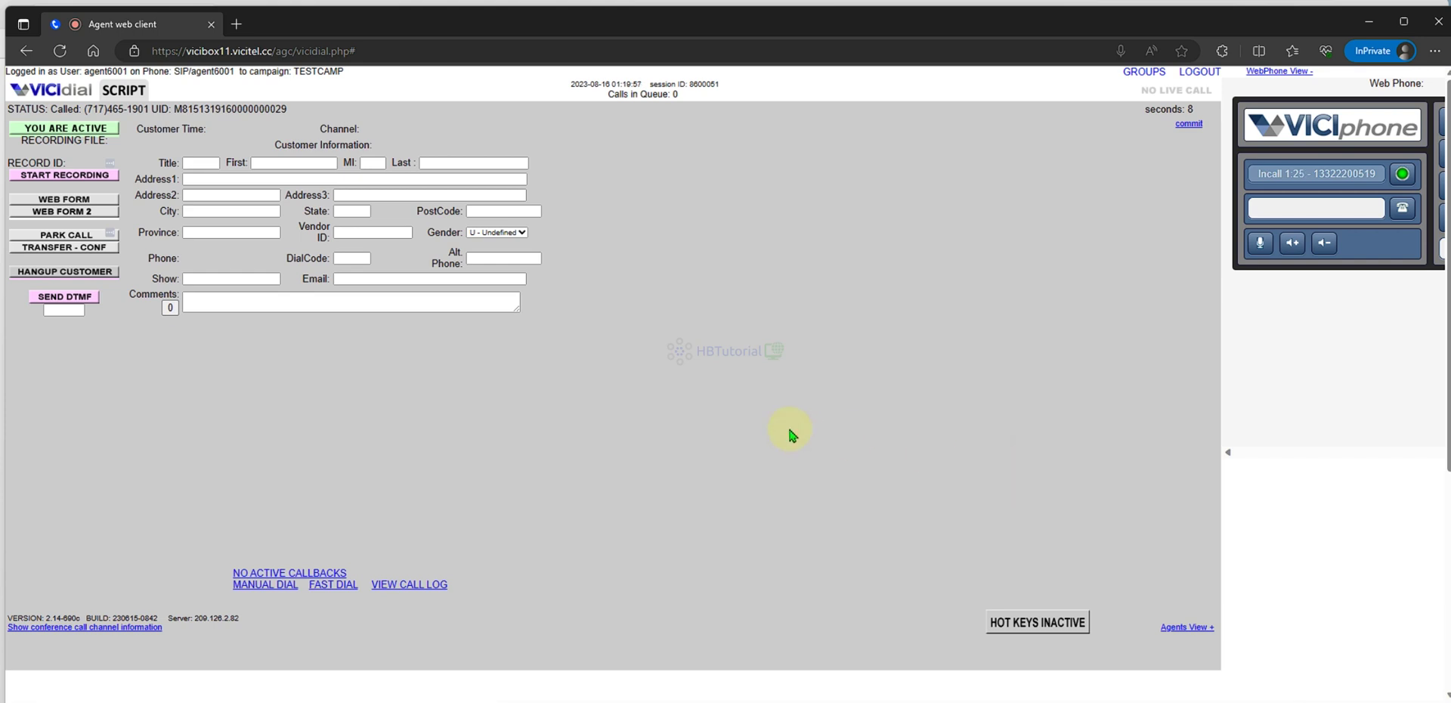
{"action": "left_click", "coordinate": [415, 593]}
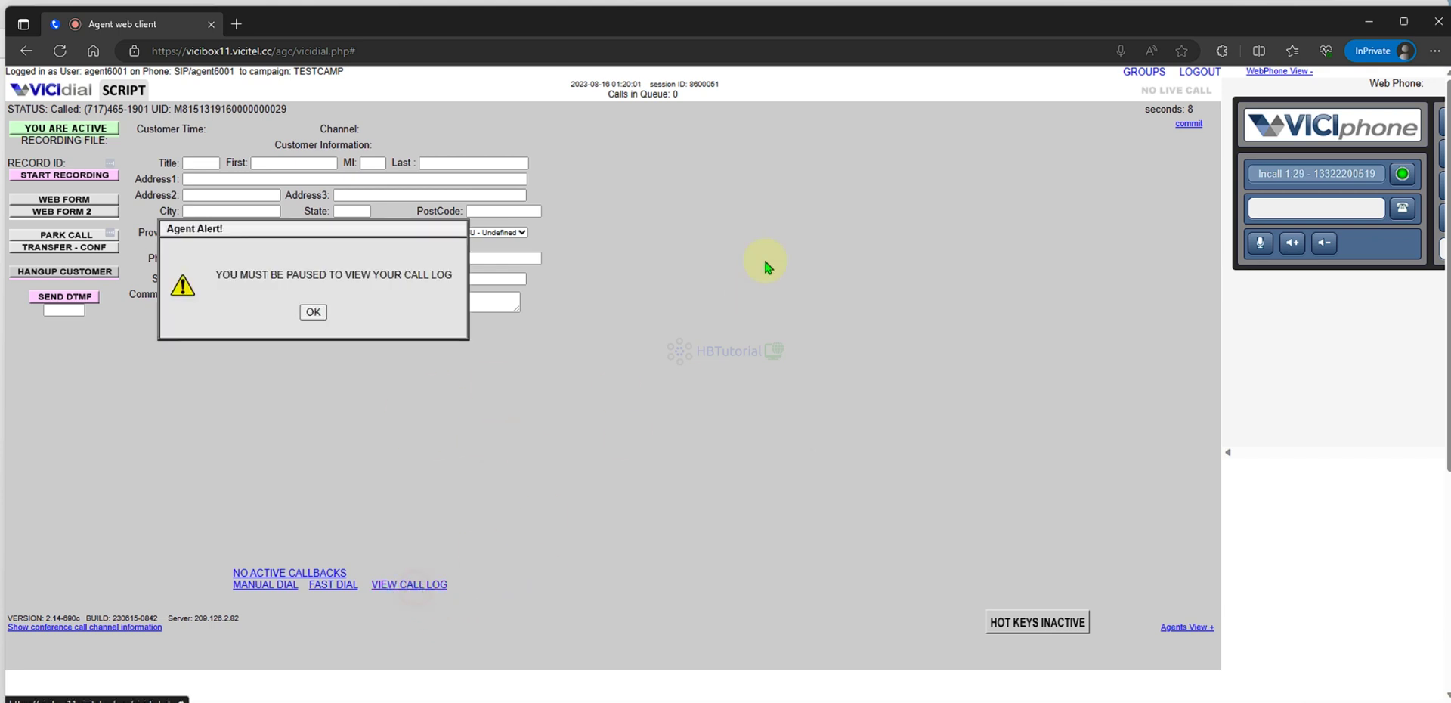
{"action": "left_click", "coordinate": [314, 311]}
{"action": "left_click", "coordinate": [85, 132]}
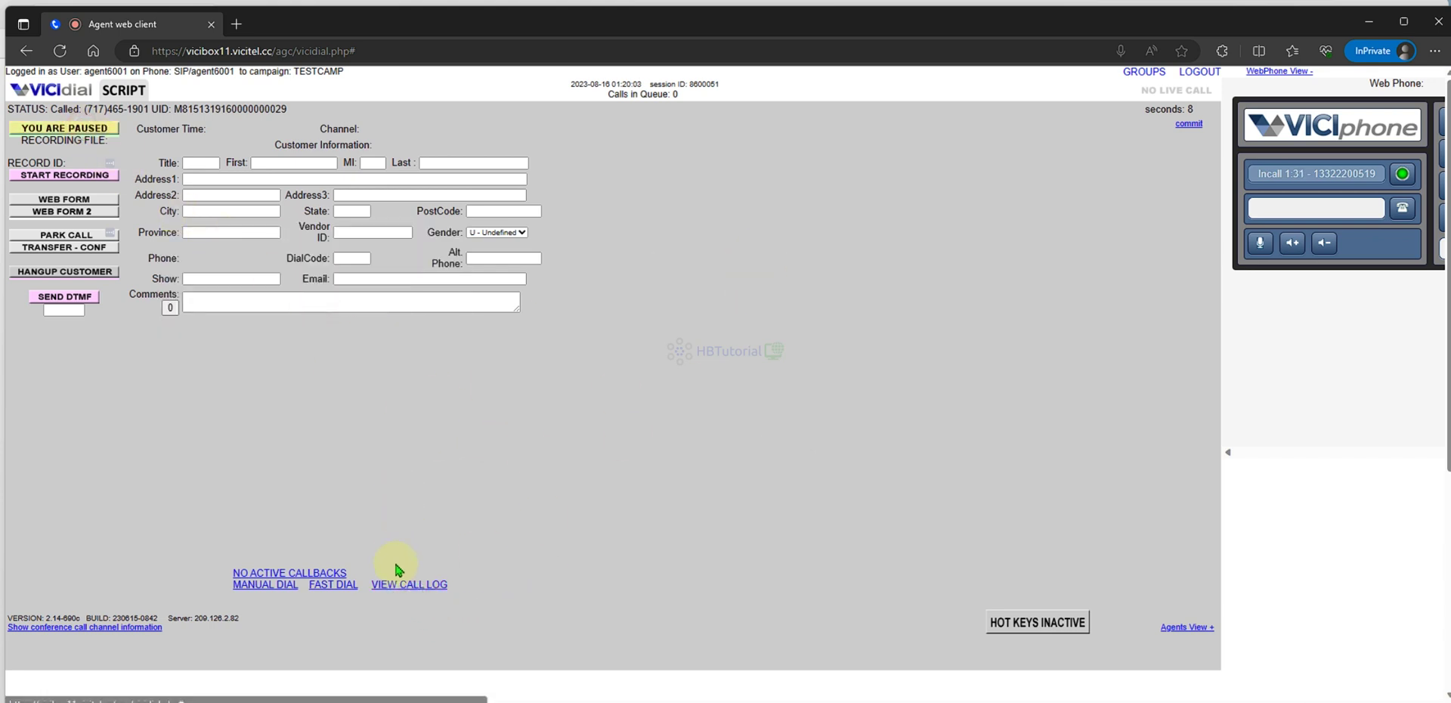
{"action": "left_click", "coordinate": [400, 583]}
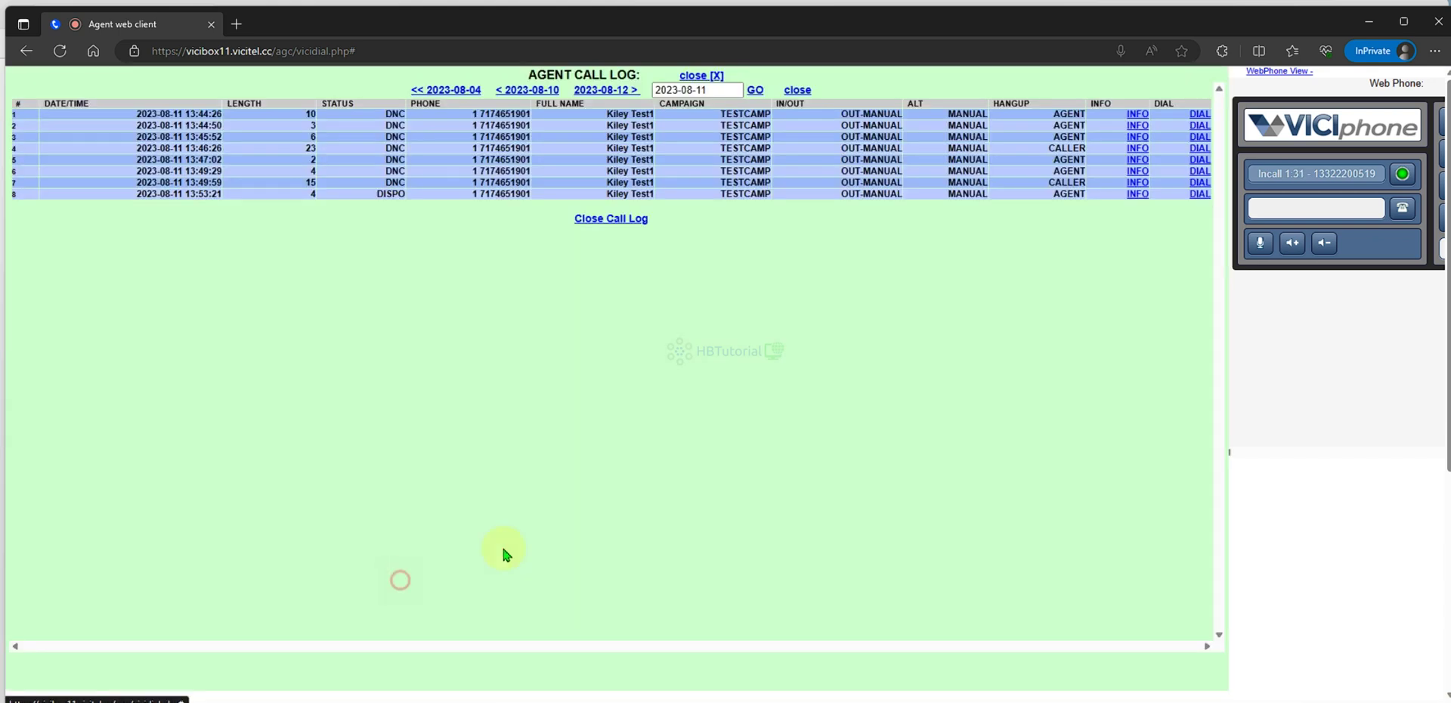
{"action": "left_click", "coordinate": [1195, 115]}
Redial the same lead, disposition it N - No Answer with hot key 4, then pause the agent
{"action": "left_click", "coordinate": [507, 369]}
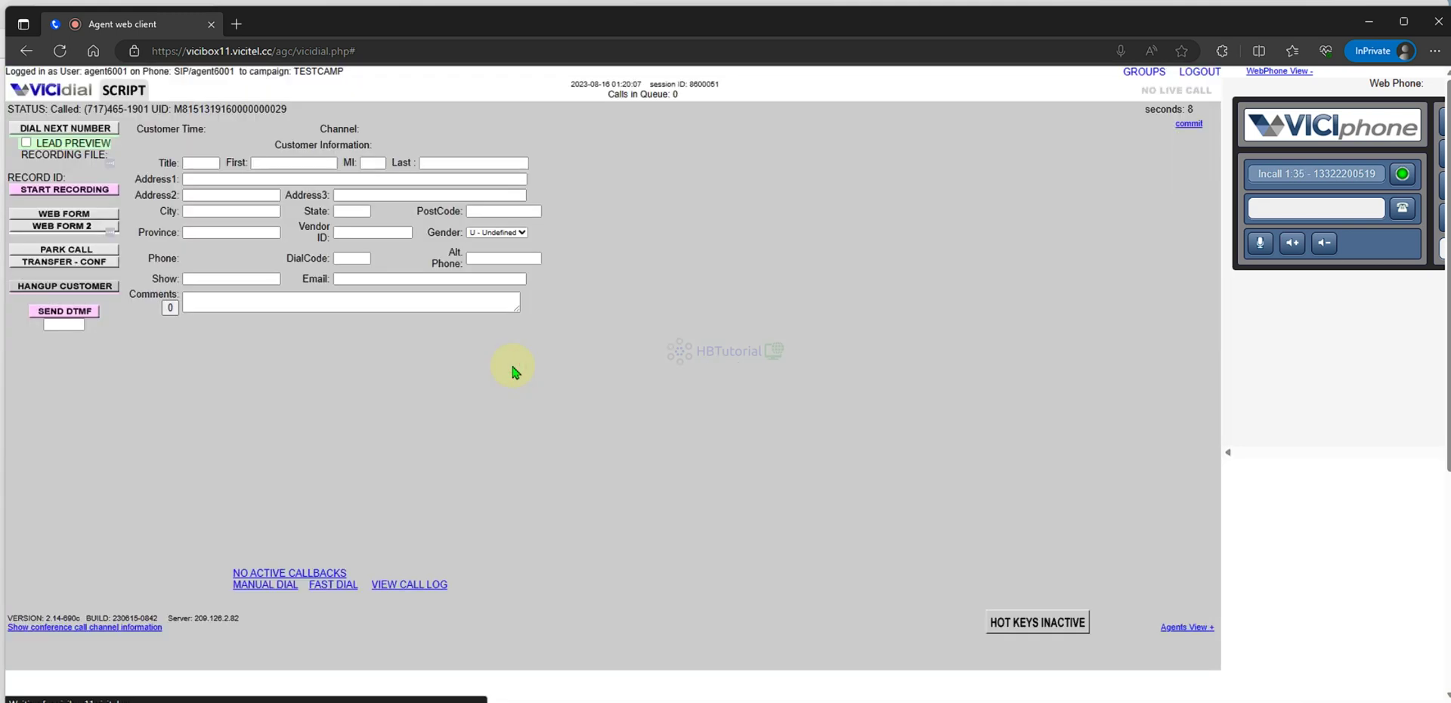
{"action": "left_click", "coordinate": [1024, 624]}
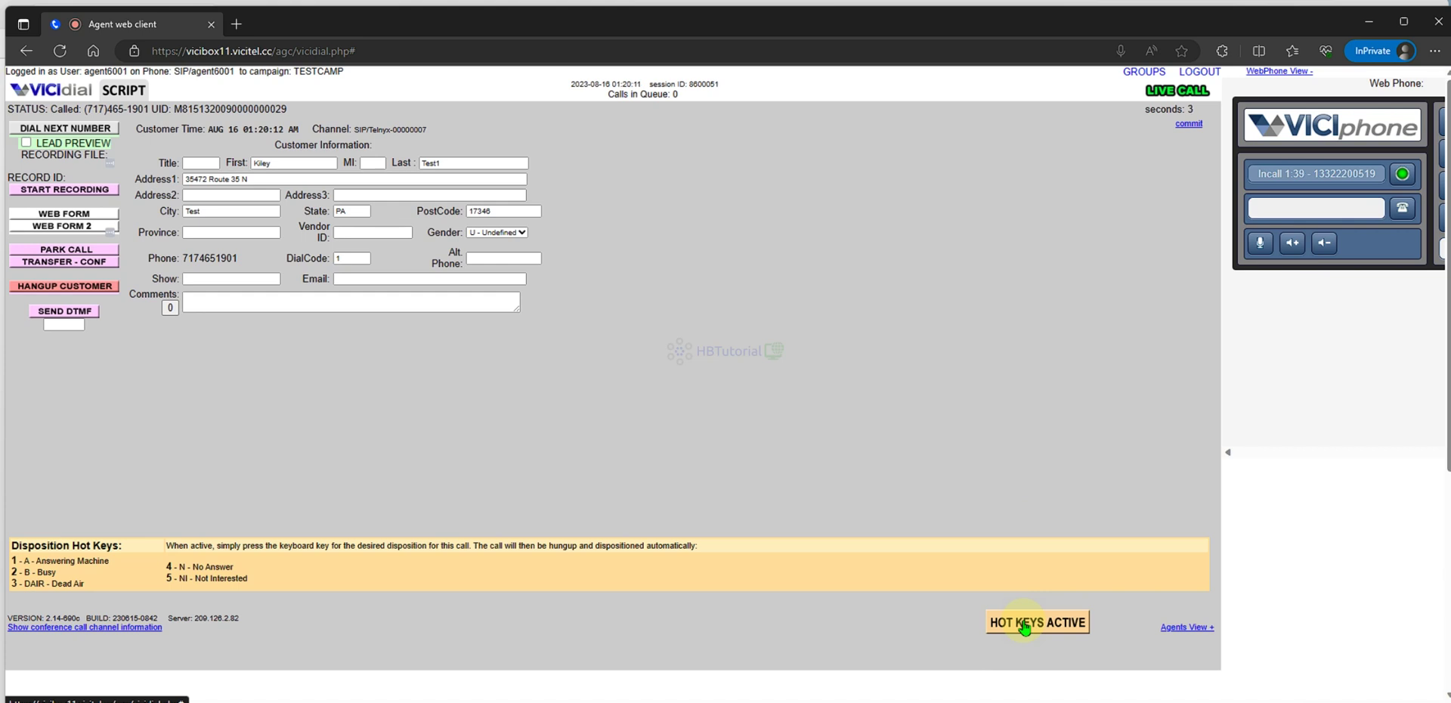
{"action": "left_click", "coordinate": [1024, 626]}
{"action": "key", "text": "4"}
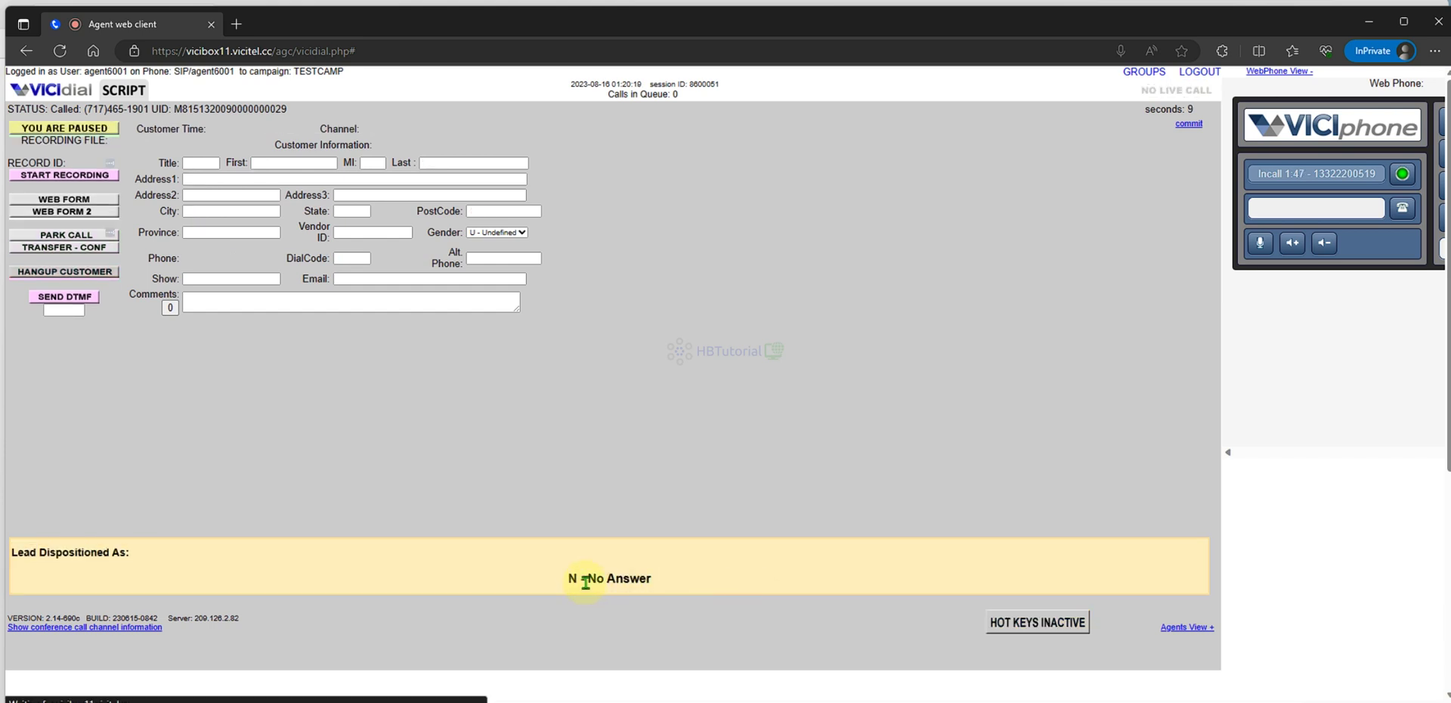
{"action": "left_click", "coordinate": [67, 130]}
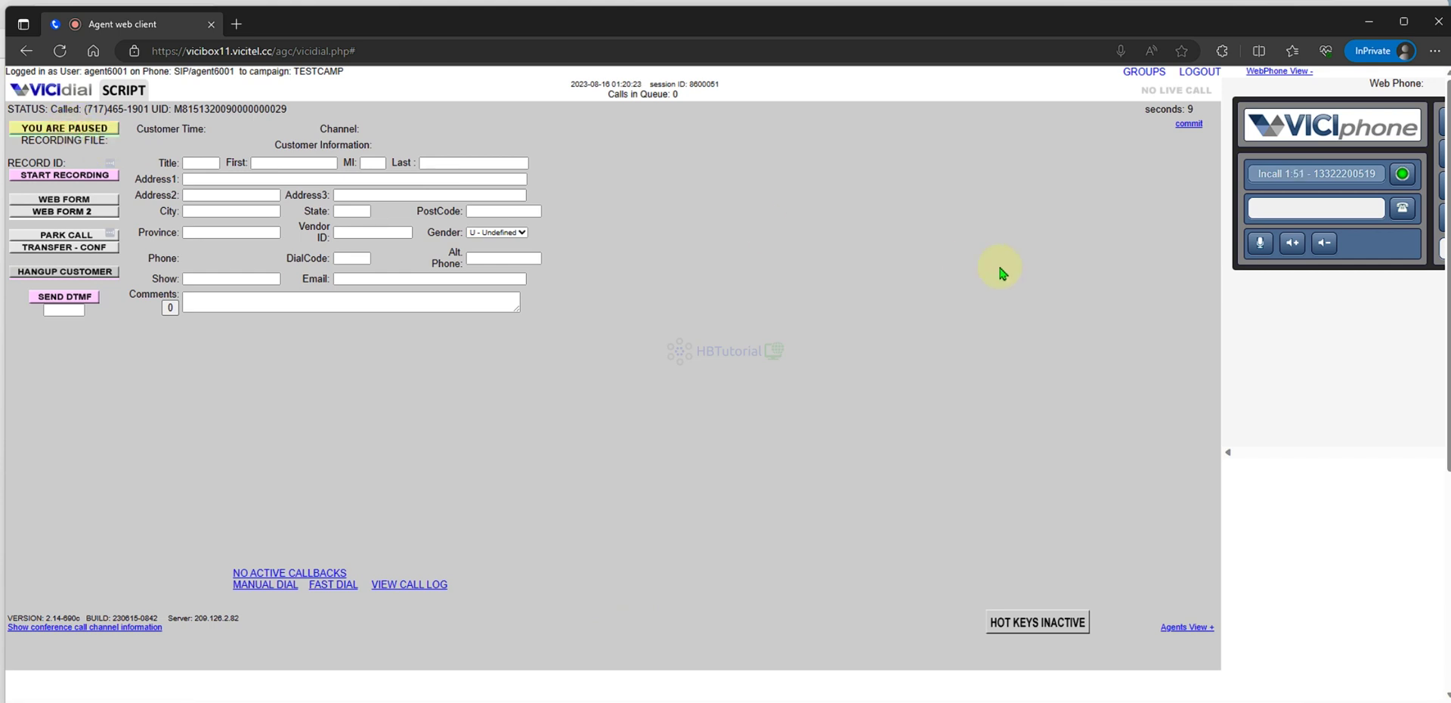